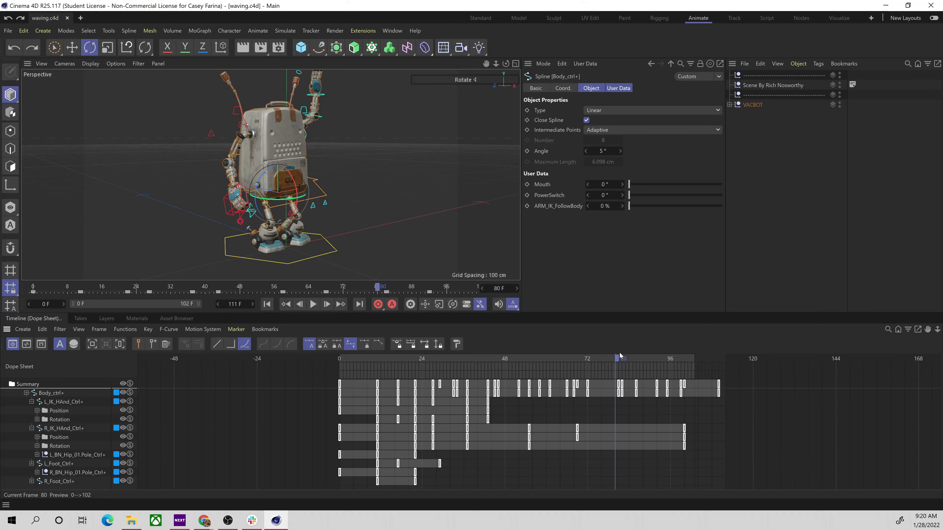
Step: Create a new empty project and switch the workspace to the Standard layout
key(ctrl+n)
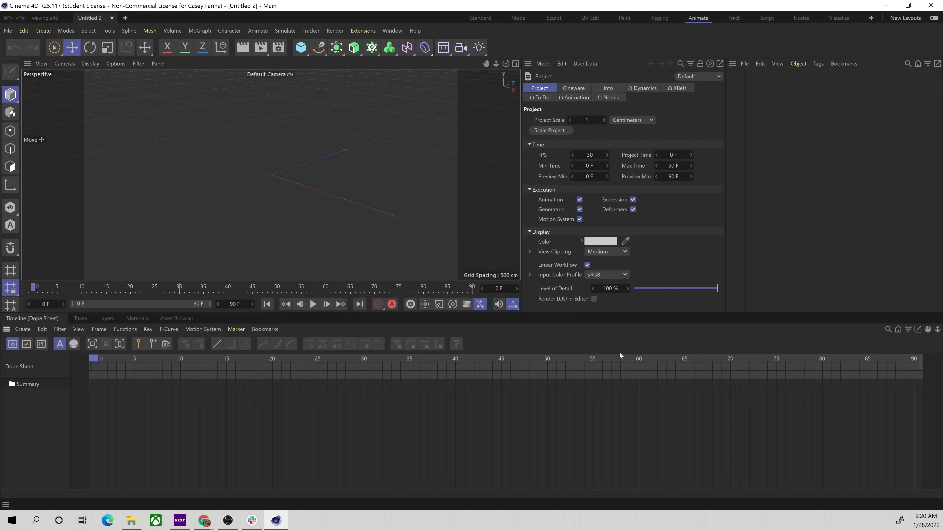
click(479, 16)
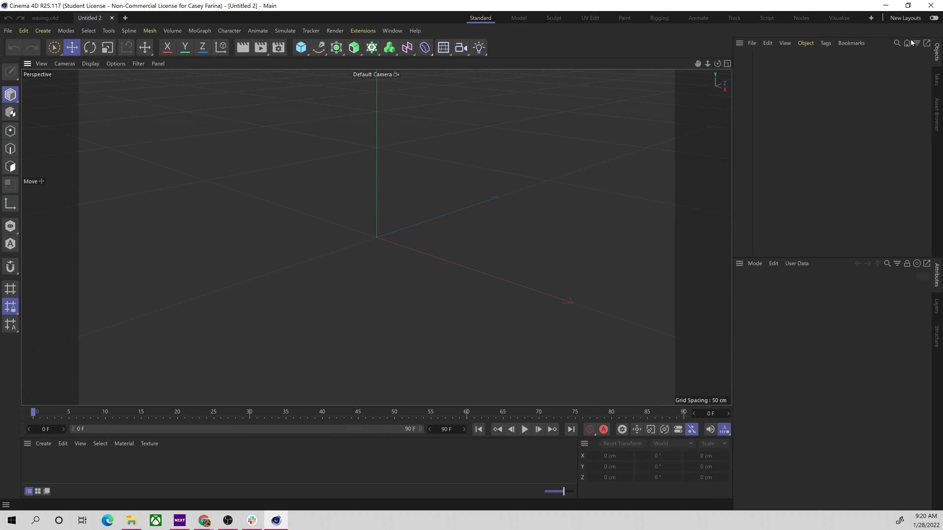
Step: Try the new-style version of the Standard layout and return to the classic Standard layout
click(934, 18)
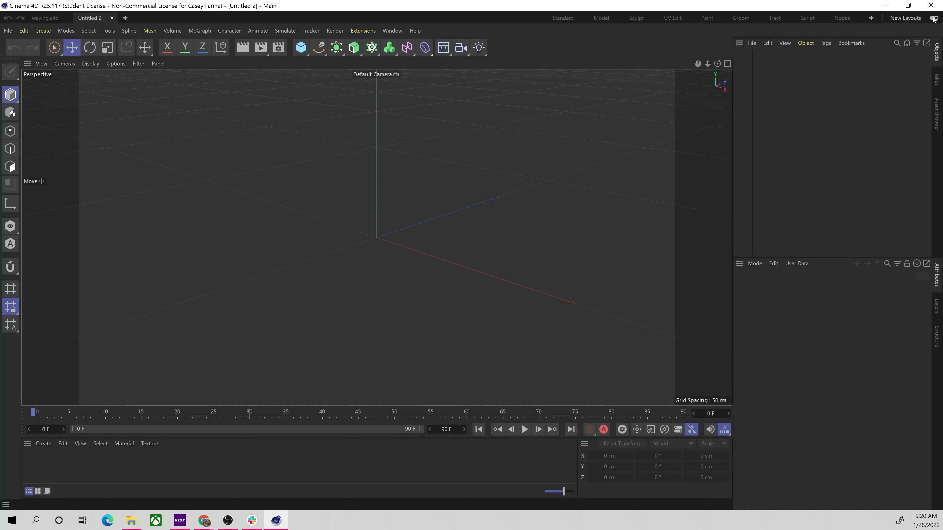
click(934, 18)
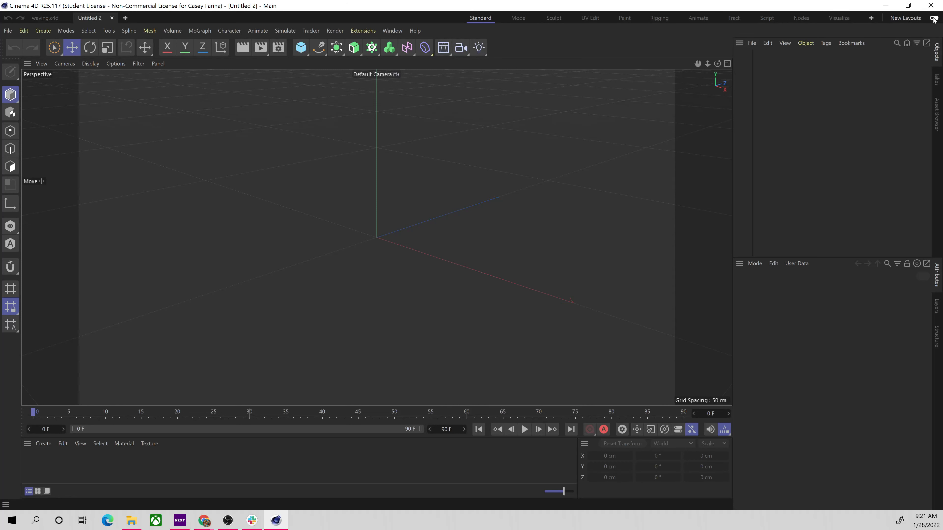
click(933, 18)
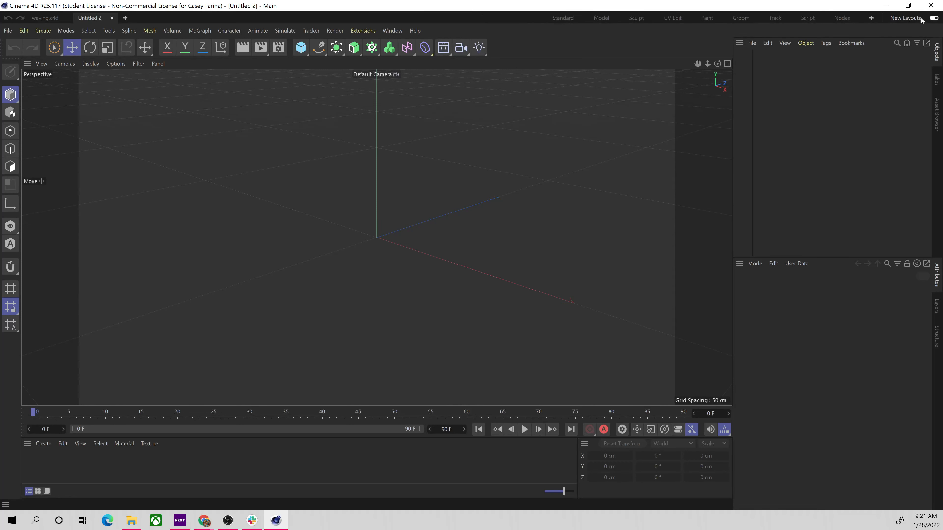
click(565, 19)
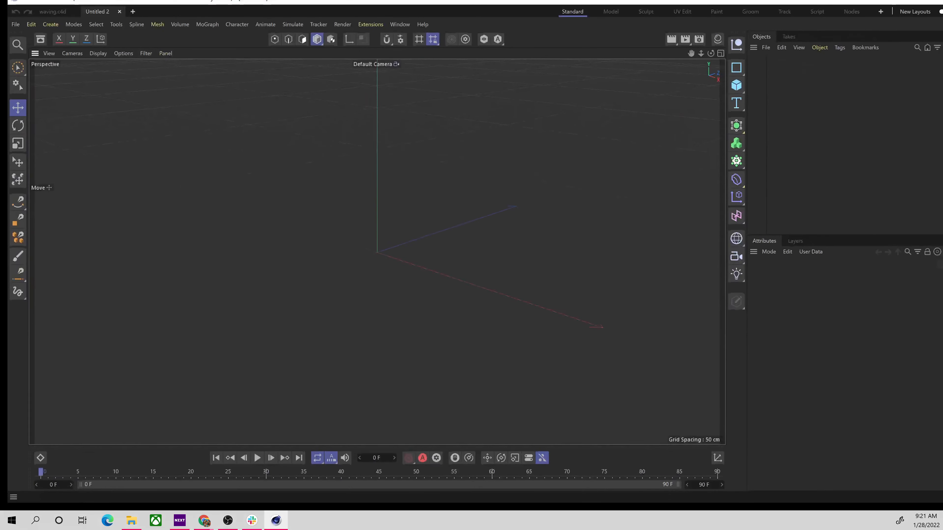
double_click(439, 8)
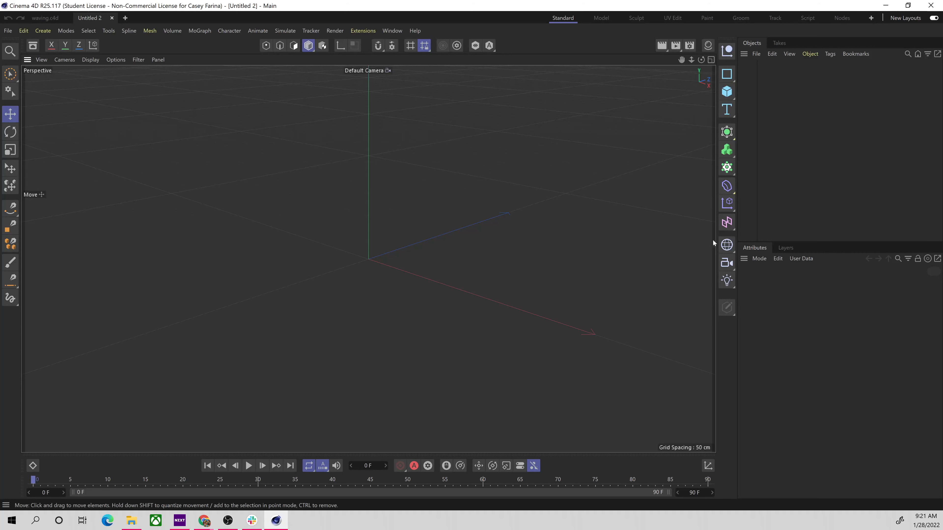
key(shift+c)
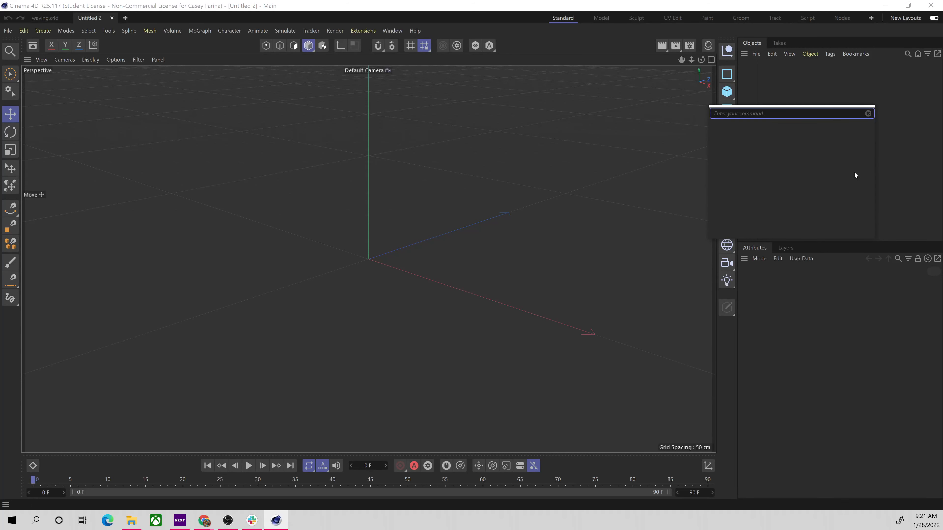
click(895, 126)
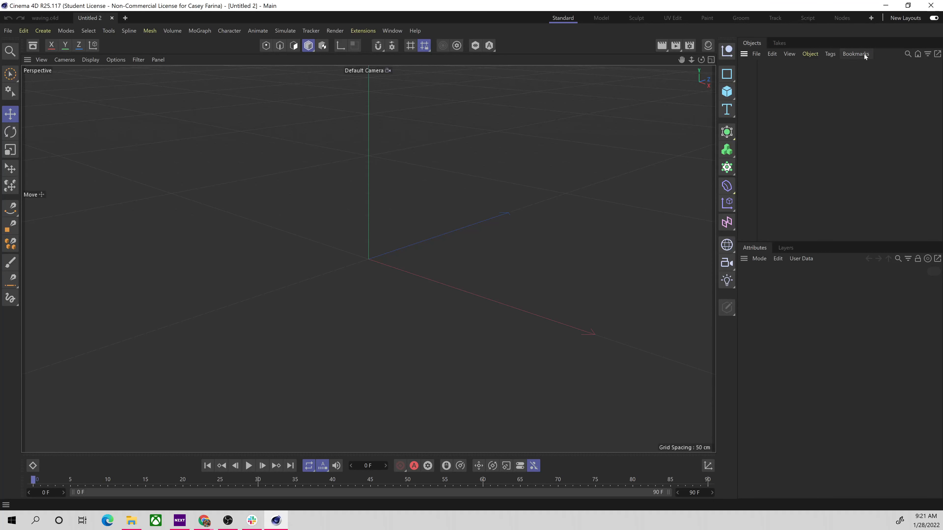
click(934, 18)
click(482, 18)
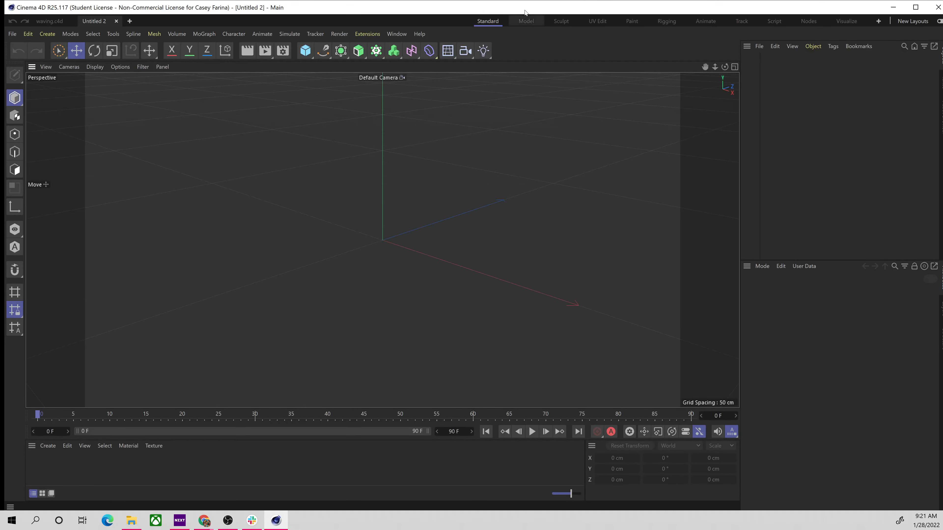
Step: Preview the Animate layout and return to the Standard layout
mouse_move(525, 11)
mouse_down()
mouse_move(498, 22)
mouse_move(535, 1)
mouse_up()
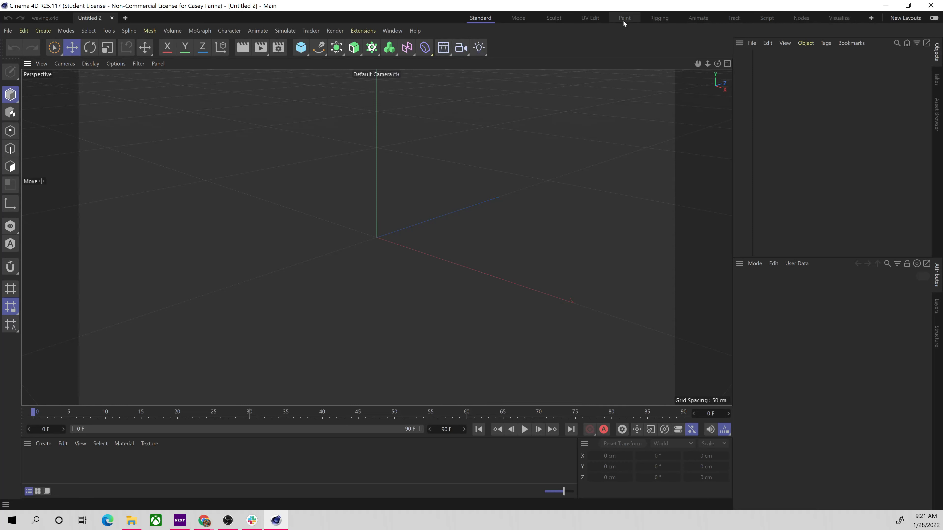
click(702, 18)
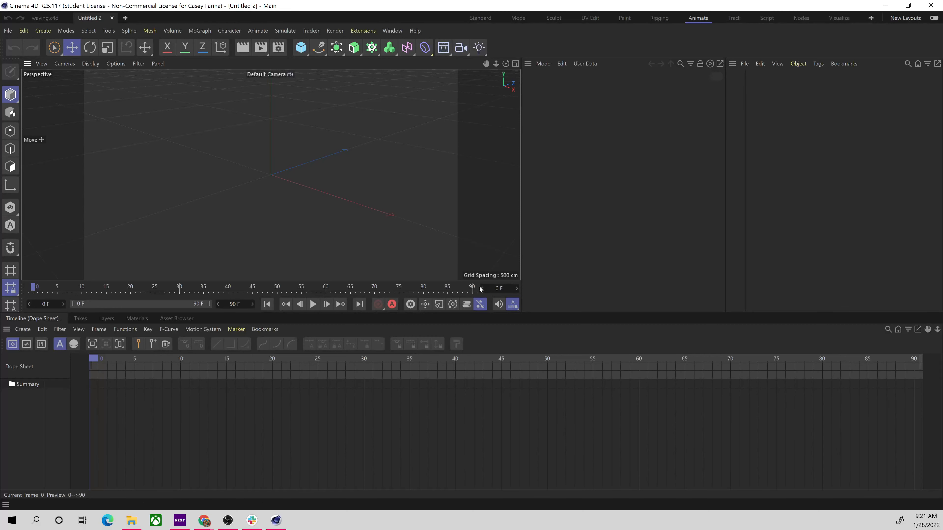
click(489, 20)
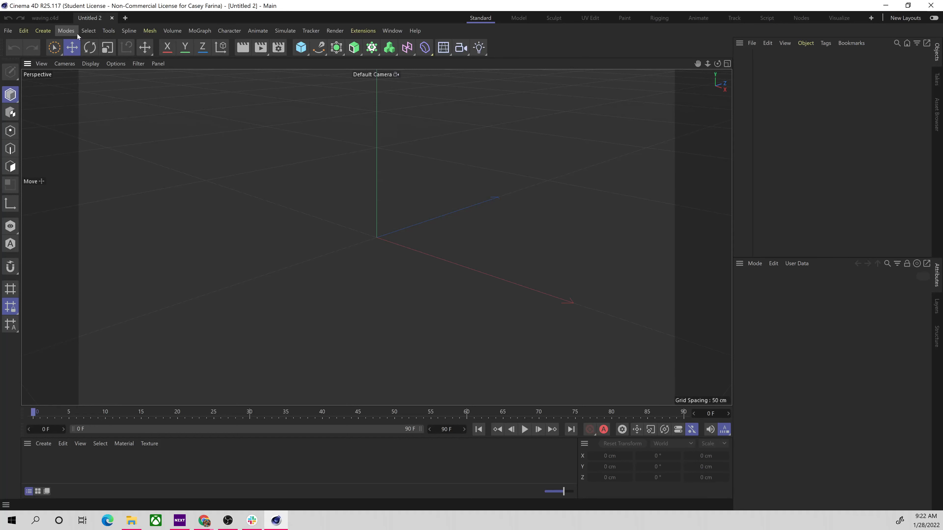
Step: Search the commands for "asset", add the Asset Browser command to the main command palette, and open the Asset Browser
key(shift+c)
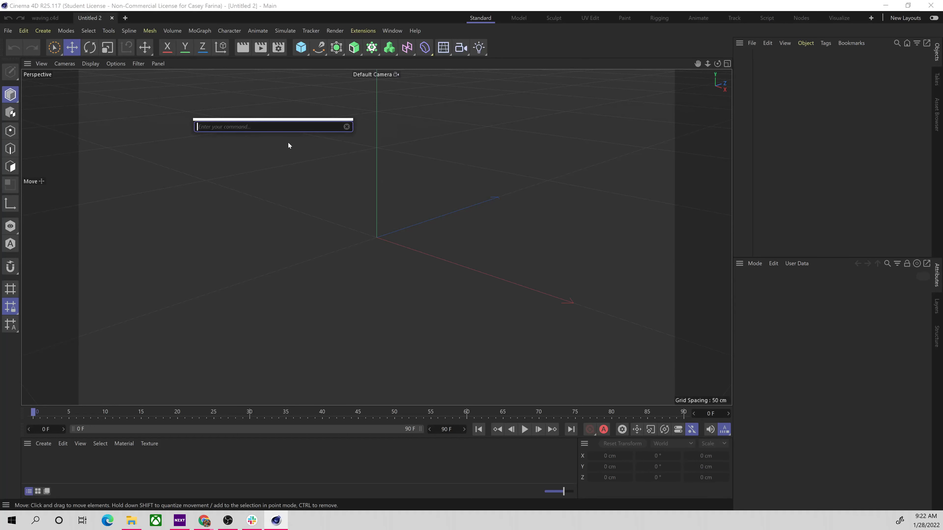
text(file)
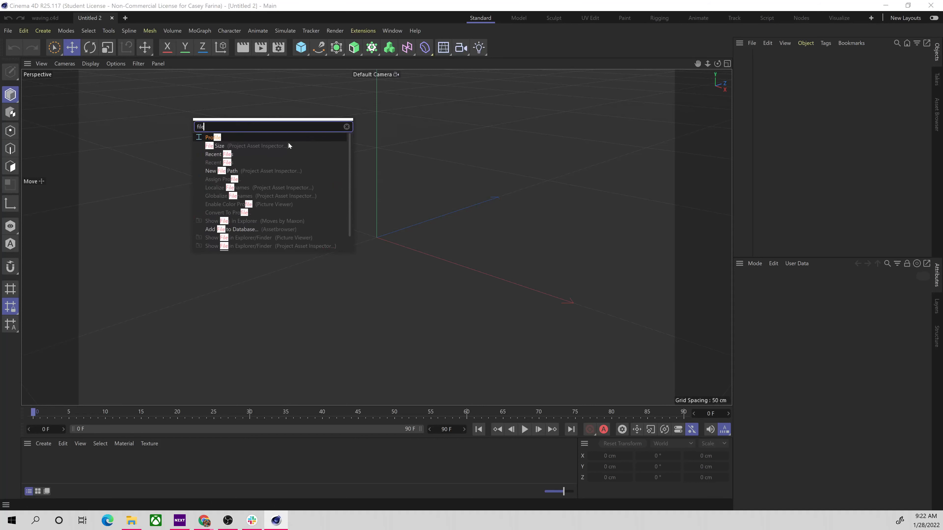
key(BackSpace)
key(BackSpace)
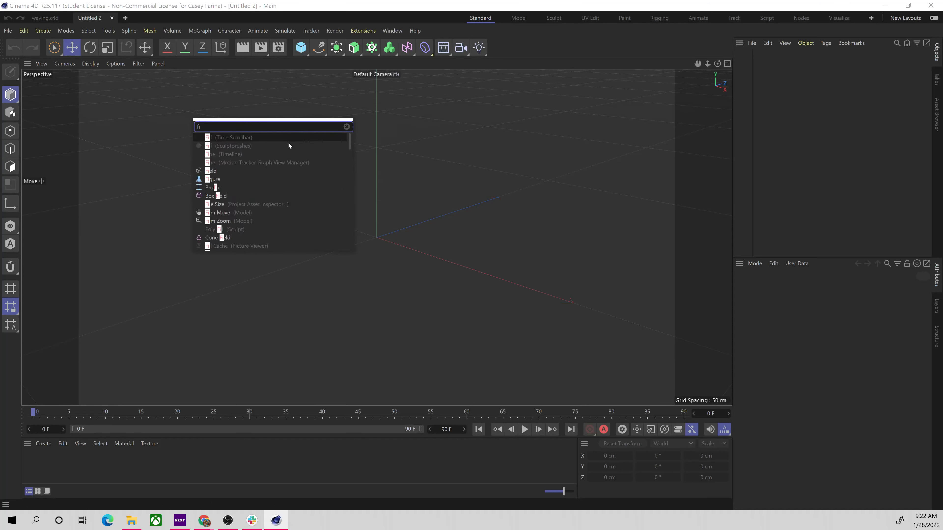
key(BackSpace)
key(BackSpace)
text(ass)
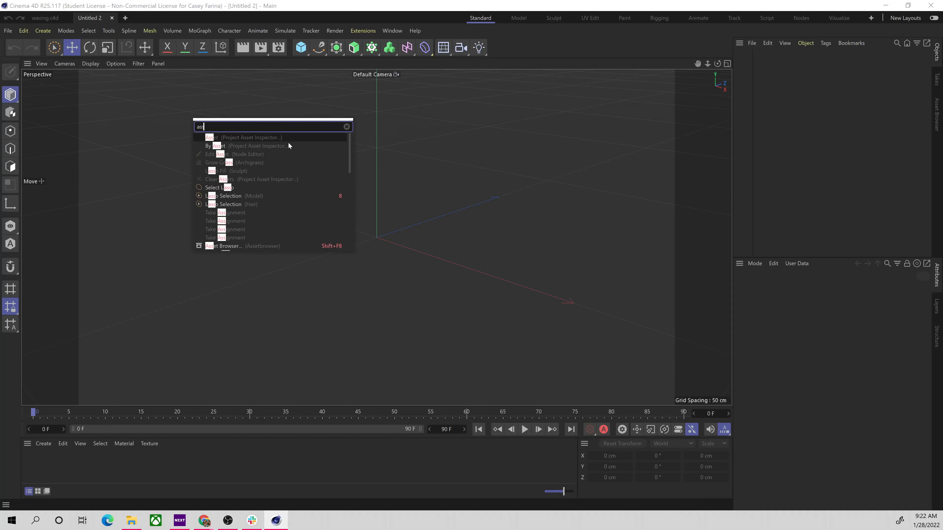
text(et)
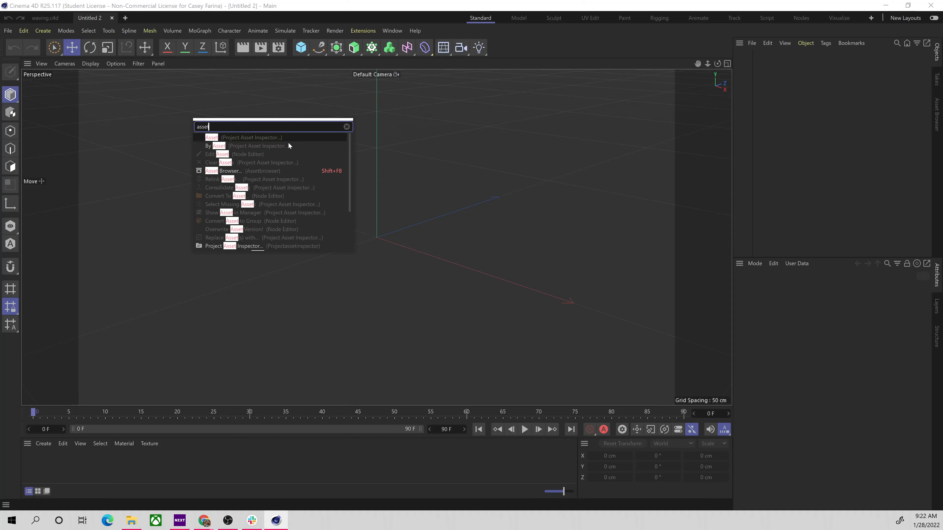
drag(280, 171, 553, 45)
click(253, 171)
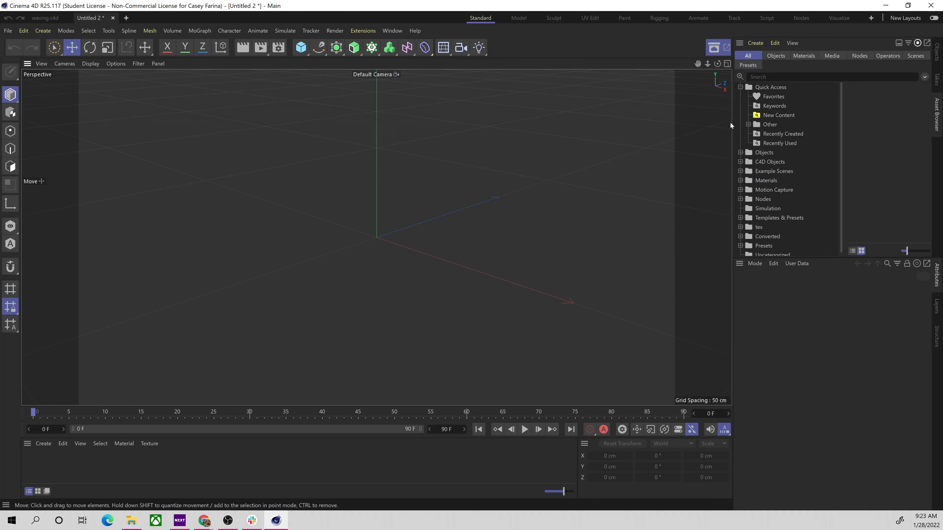
Step: Search the asset library for "vac", load the Vacbot.c4d scene, and bring up its object list
click(772, 76)
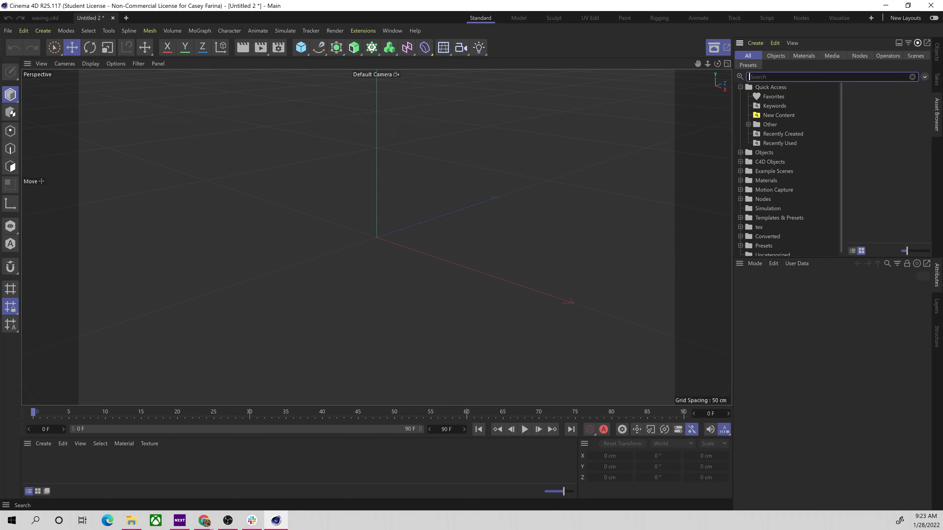
text(vac)
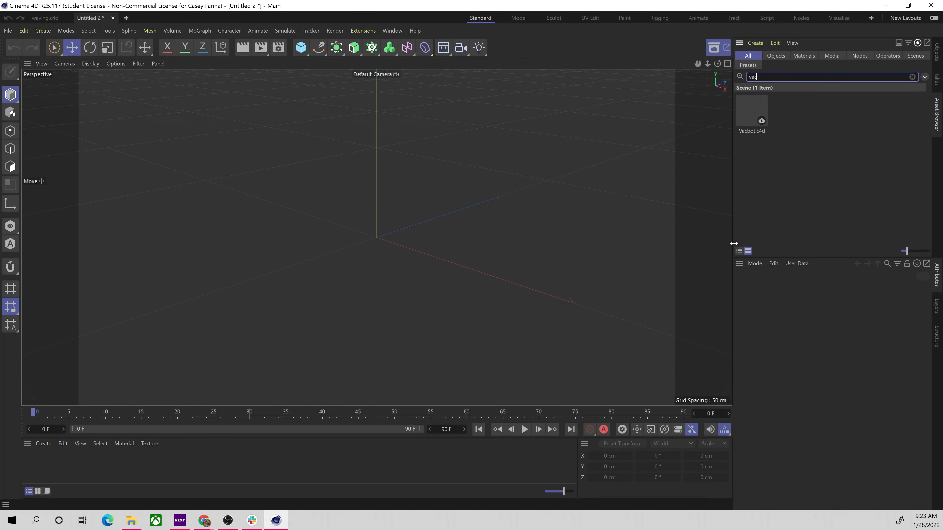
double_click(753, 117)
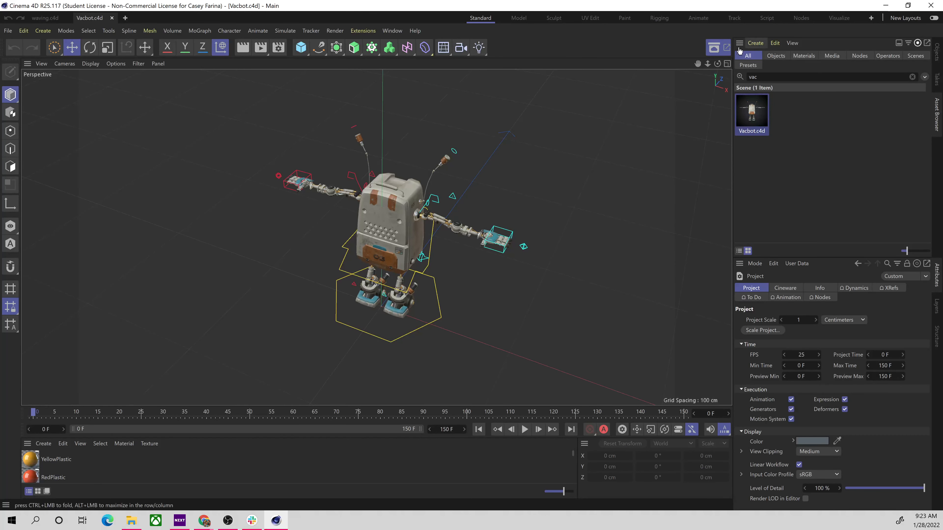
click(779, 58)
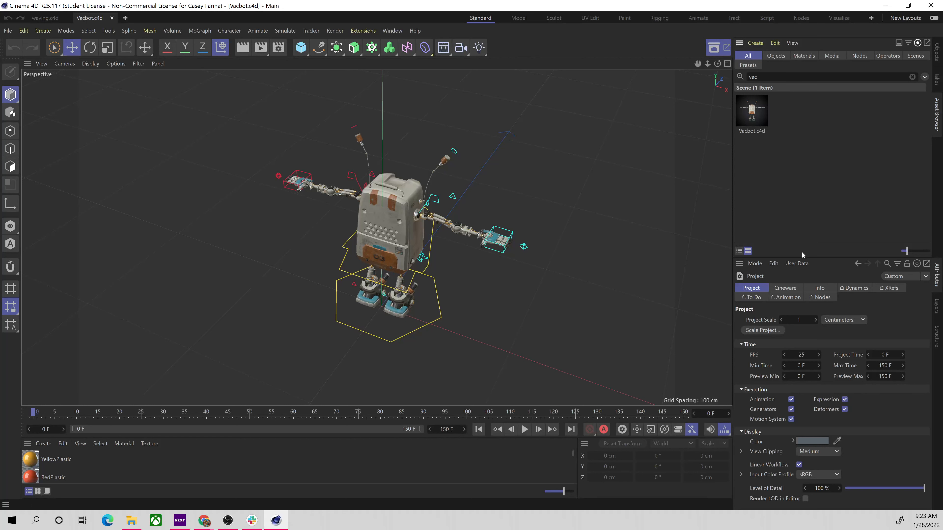
drag(802, 256, 803, 241)
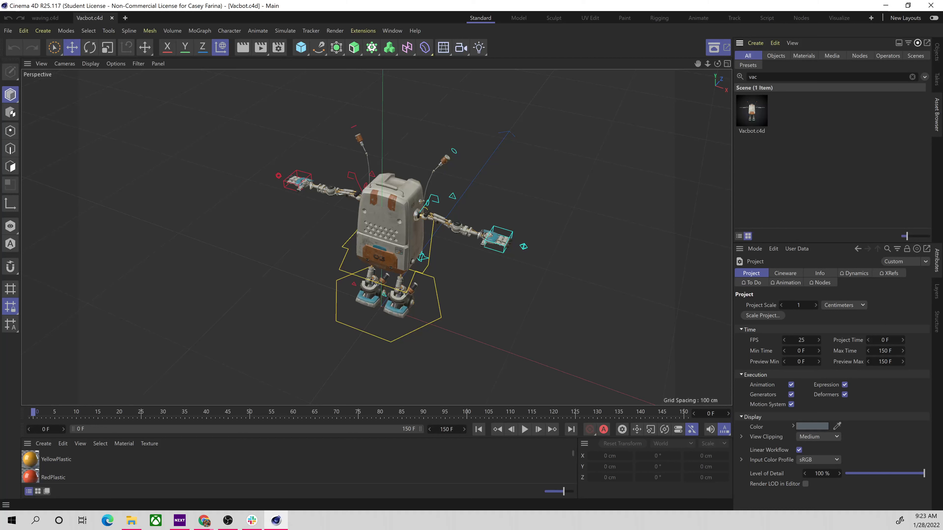
click(937, 52)
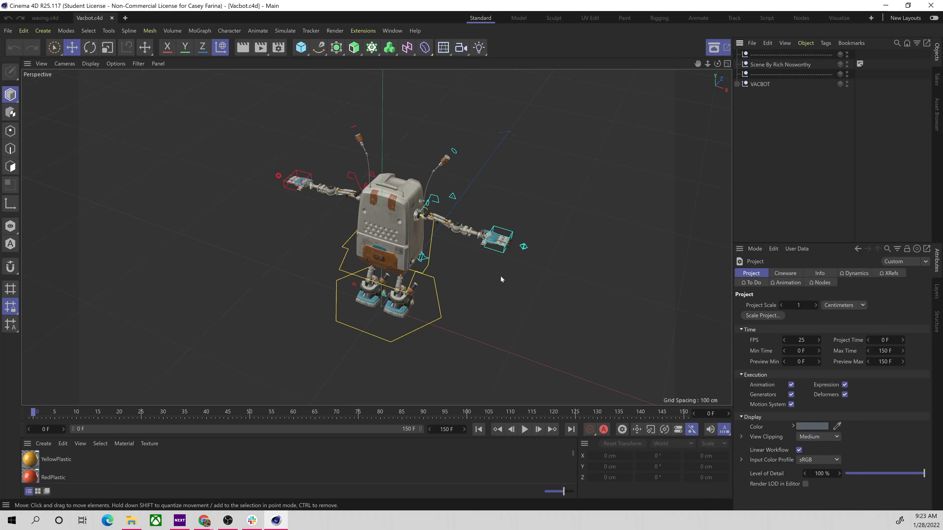
Step: Examine the robot's rig by selecting its body control and its left and right hand IK controls
alt+drag(500, 271, 611, 224)
alt+drag(515, 214, 435, 282)
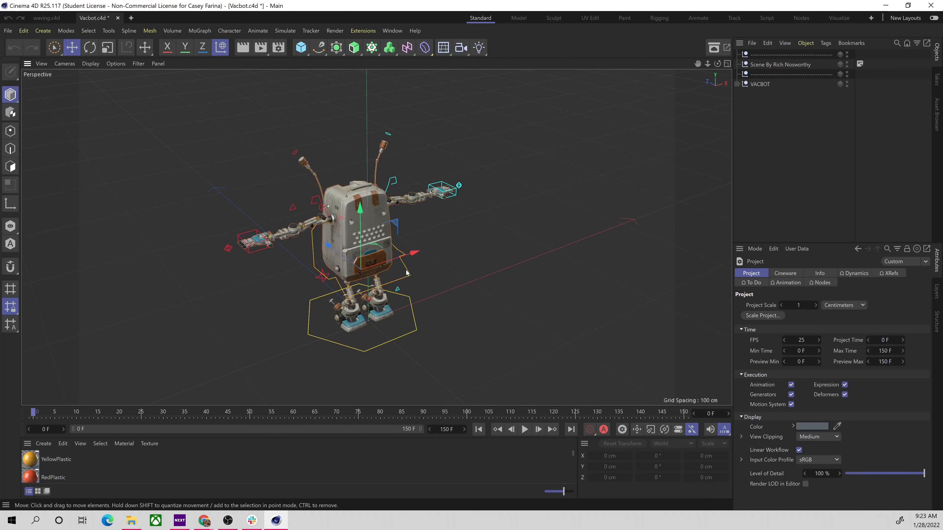
click(414, 277)
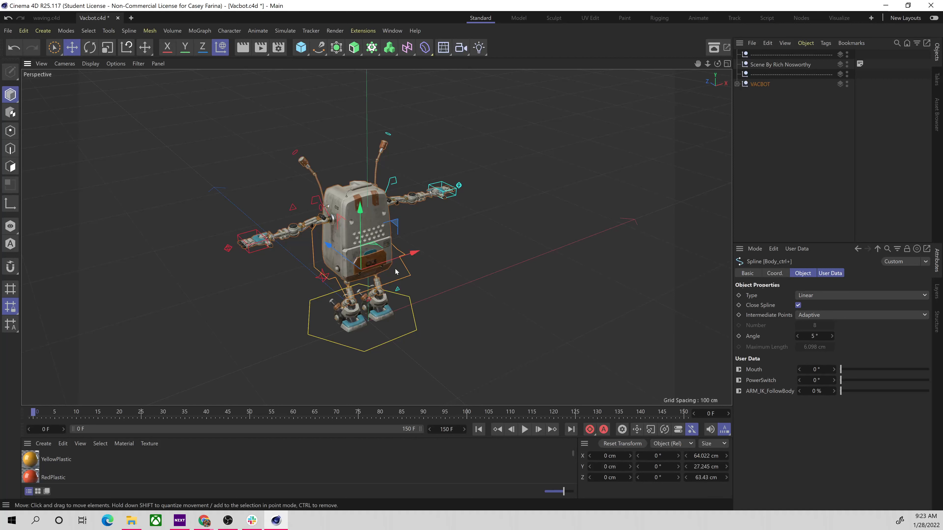
click(454, 198)
click(259, 248)
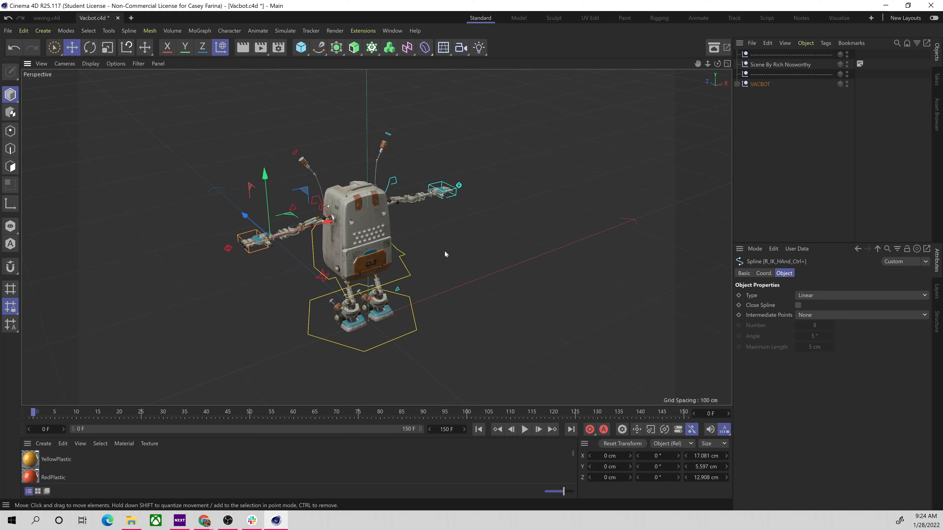
Step: Try moving the robot's left hand IK control and undo the move
click(452, 199)
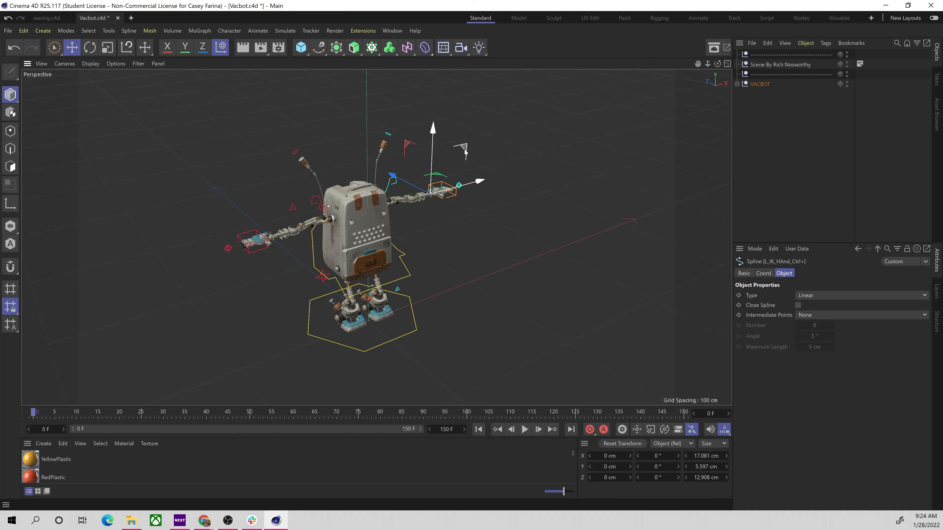
drag(465, 150, 460, 150)
key(ctrl+z)
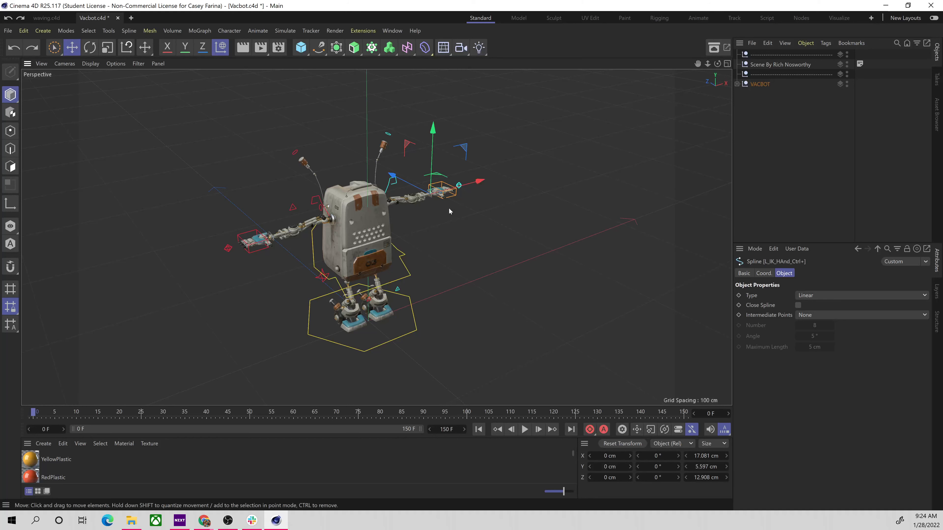
Step: Select the left hand's finger control and try its ForeFinger Curl, Pinky Curl and FK/IK sliders, keeping FK/IK at 100%
alt+drag(464, 215, 515, 210)
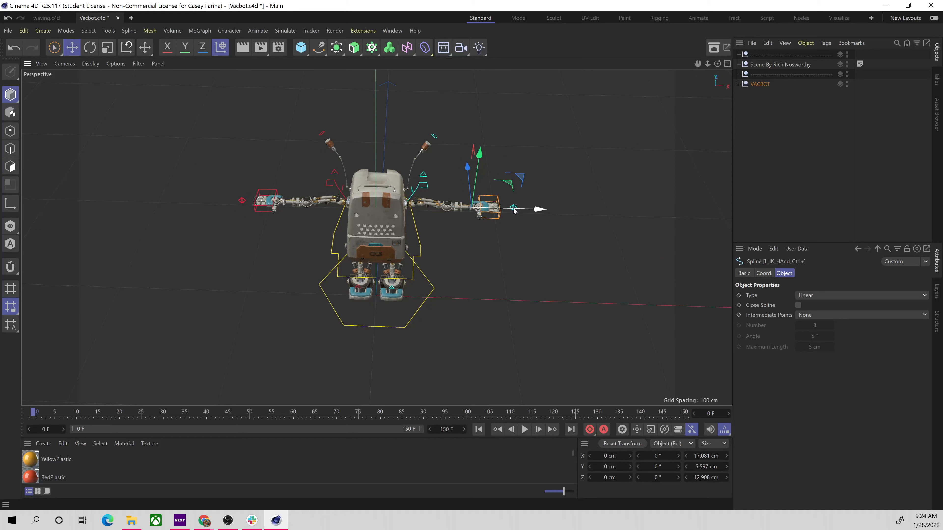
click(515, 209)
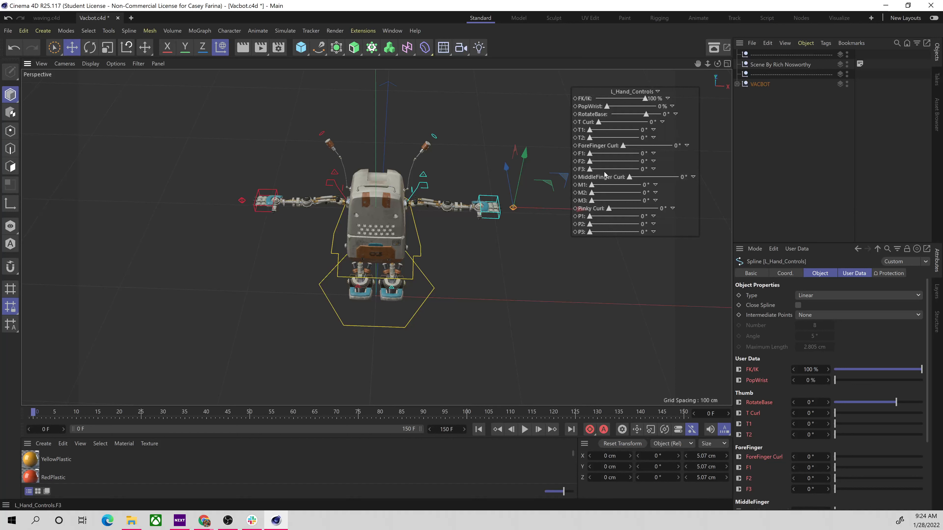
mouse_move(623, 146)
mouse_down()
mouse_move(585, 157)
mouse_move(646, 148)
mouse_move(622, 149)
mouse_up()
mouse_move(615, 209)
mouse_down()
mouse_move(628, 209)
mouse_move(609, 210)
mouse_up()
mouse_move(645, 100)
mouse_down()
mouse_move(586, 107)
mouse_move(670, 107)
mouse_move(609, 104)
mouse_move(658, 105)
mouse_up()
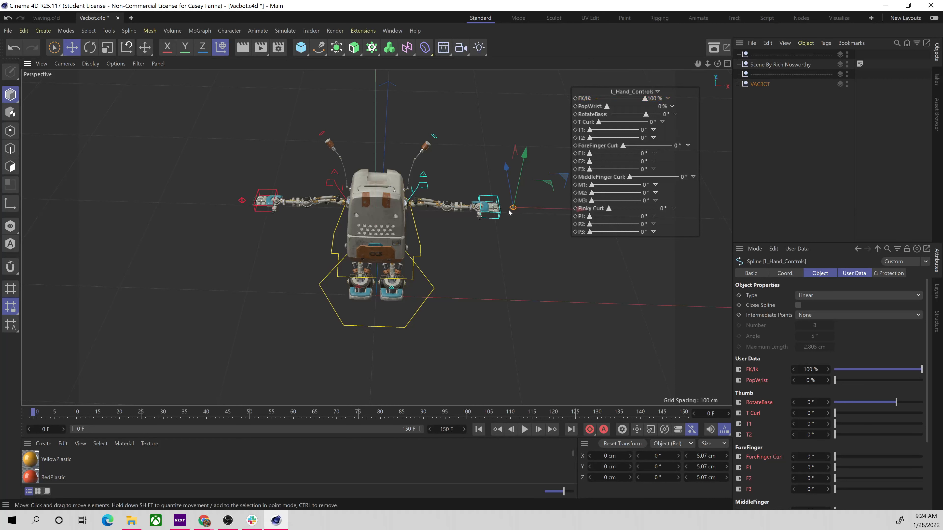
Step: Move the left hand IK control inward and down to about Y -4 cm, Z -5 cm, bending the arm
click(496, 218)
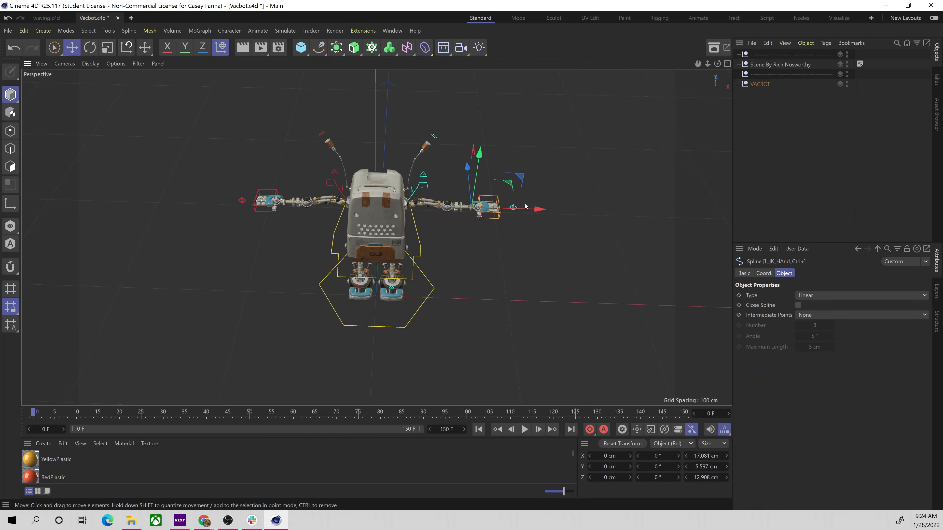
drag(519, 185, 533, 203)
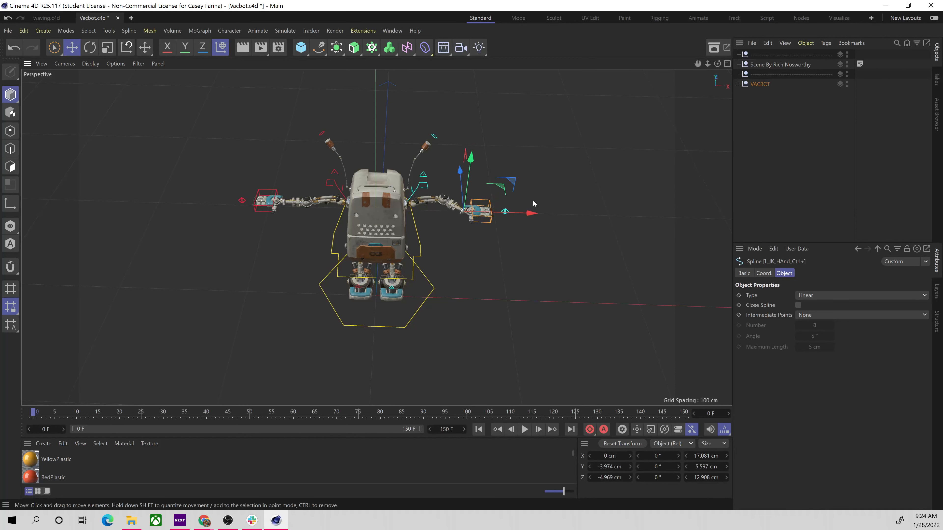
Step: Undo the left hand IK move and switch the left arm to FK by setting the hand control's FK/IK to 0%
key(ctrl+z)
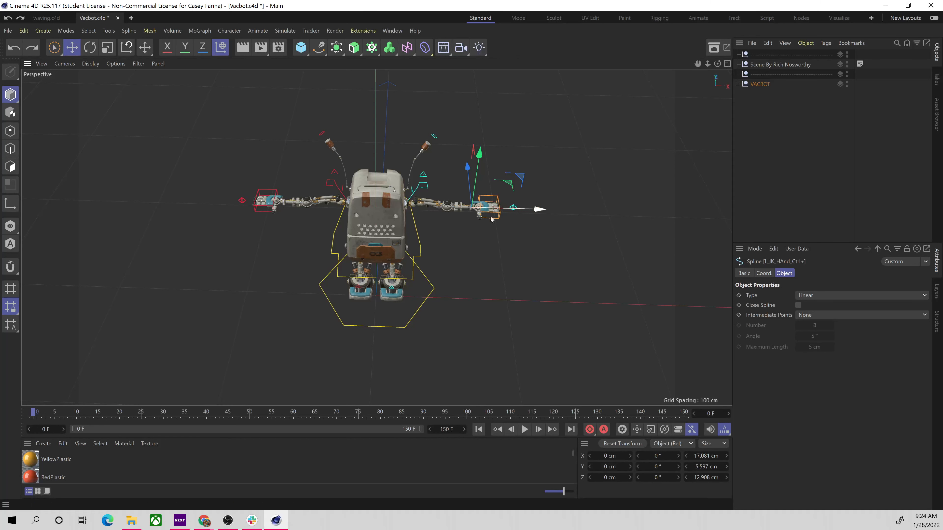
drag(514, 206, 514, 206)
click(513, 208)
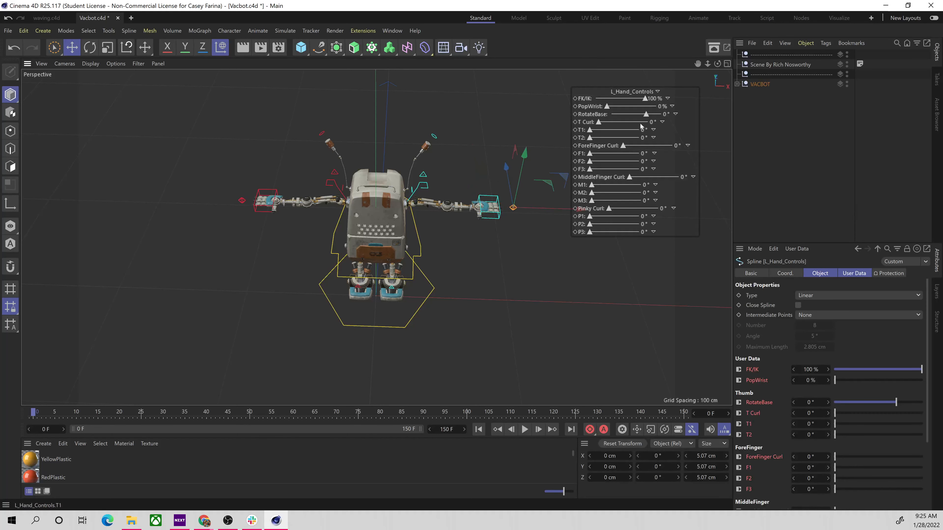
drag(642, 99, 509, 219)
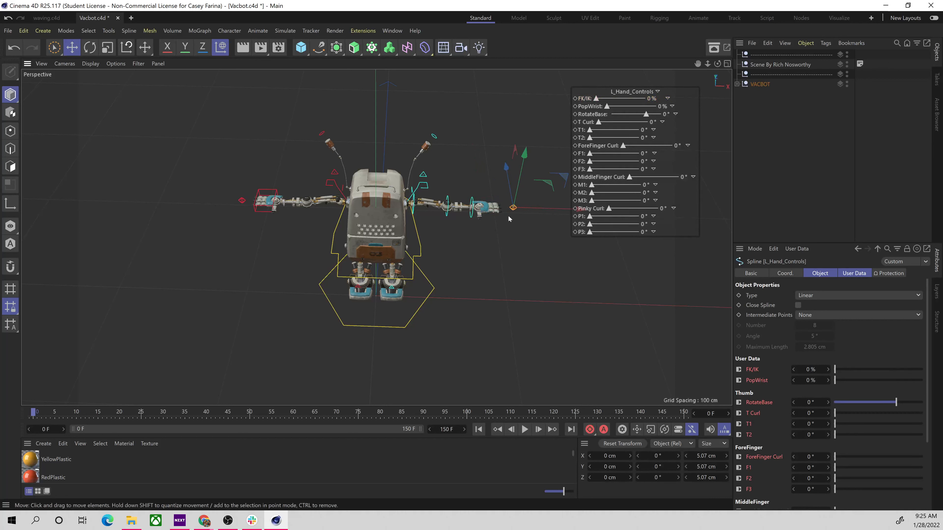
Step: Rotate the left arm's FK upper arm, forearm and wrist controls into a raised waving pose, twisting the wrist to about -90°
click(414, 210)
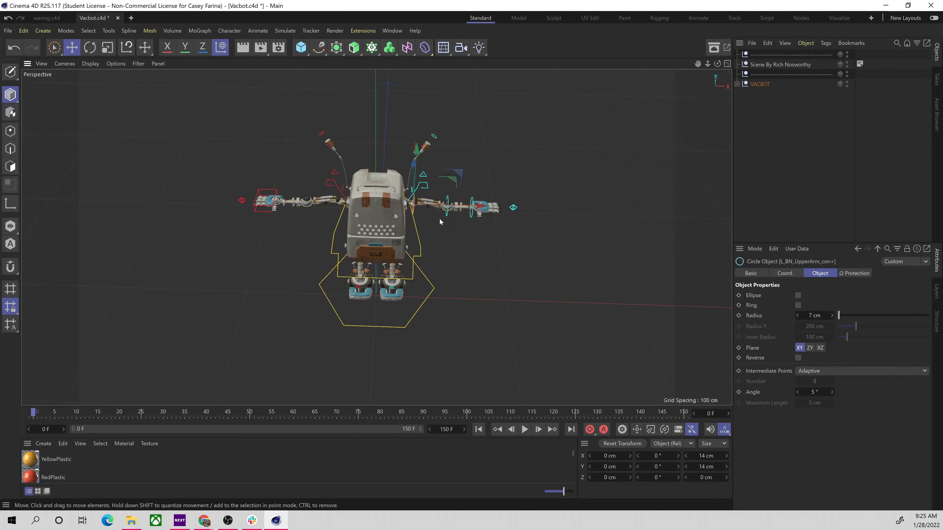
key(r)
drag(448, 198, 452, 152)
click(447, 203)
click(469, 172)
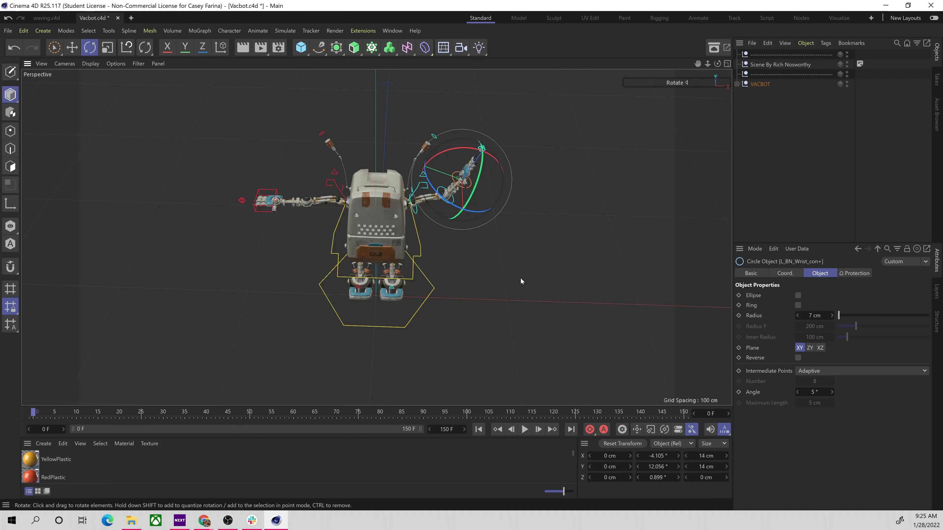
drag(462, 210, 431, 184)
drag(468, 214, 450, 200)
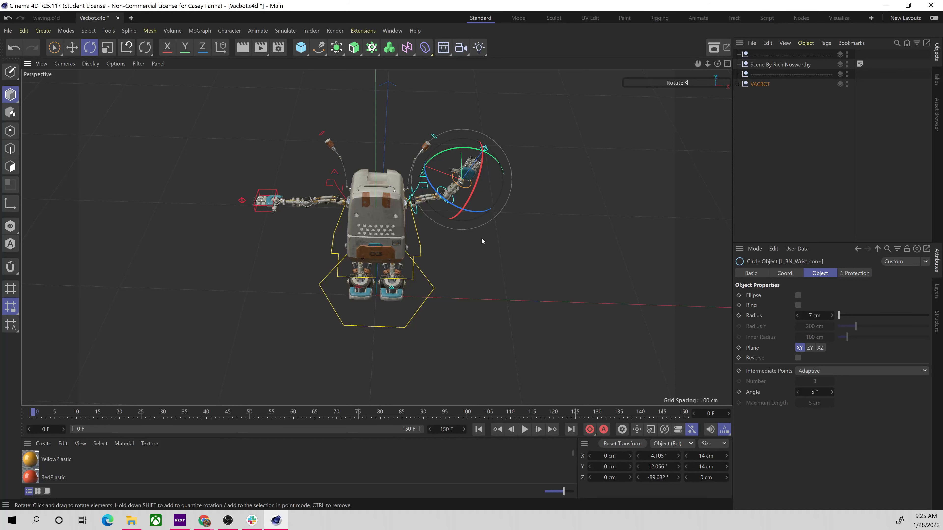
Step: Switch the left hand control's FK/IK to 100% and back to 0% to compare the two arm poses
click(485, 149)
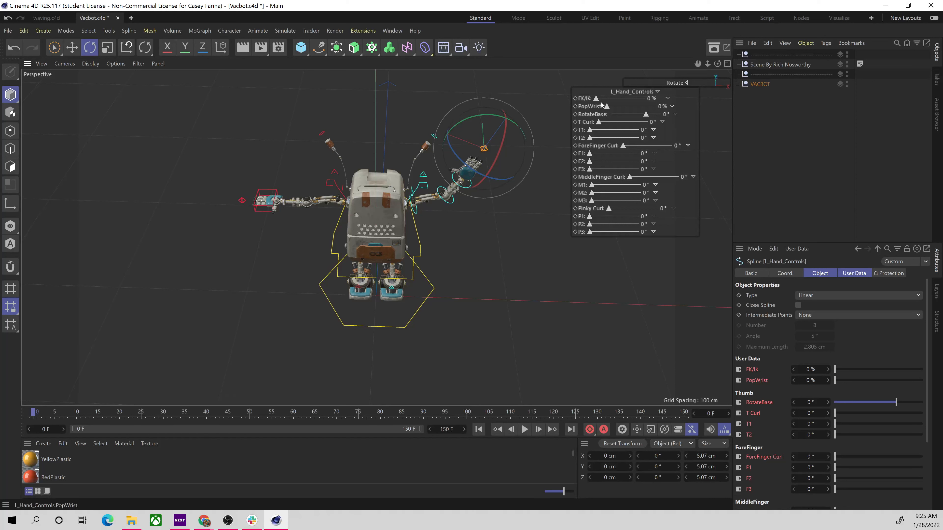
drag(596, 99, 646, 112)
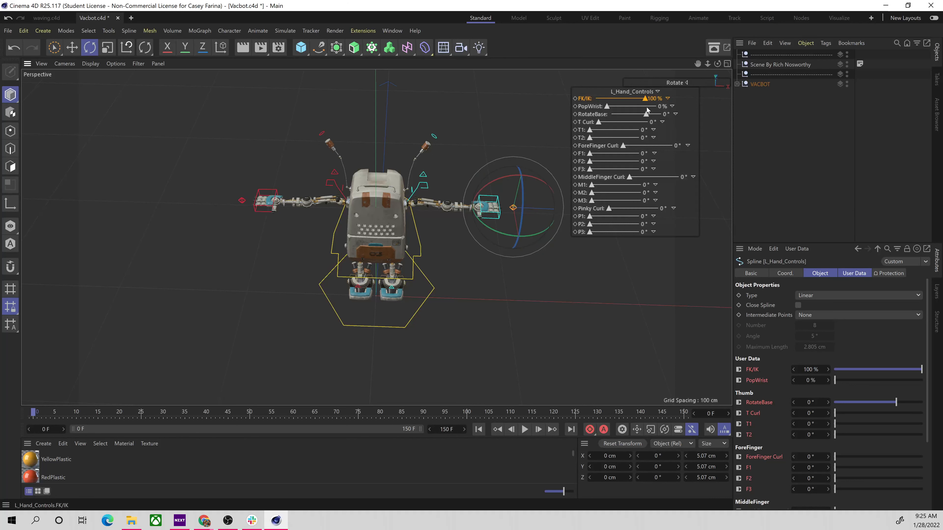
drag(643, 110, 588, 108)
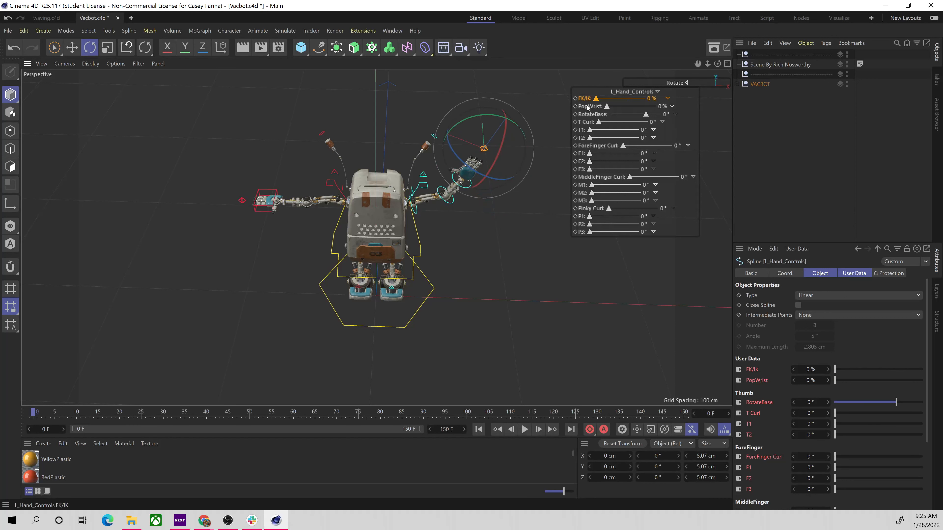
mouse_move(603, 101)
mouse_down()
mouse_move(646, 99)
mouse_move(590, 102)
mouse_up()
Step: Examine the robot from its side and select the left foot control to show its foot sliders
alt+drag(468, 208, 489, 185)
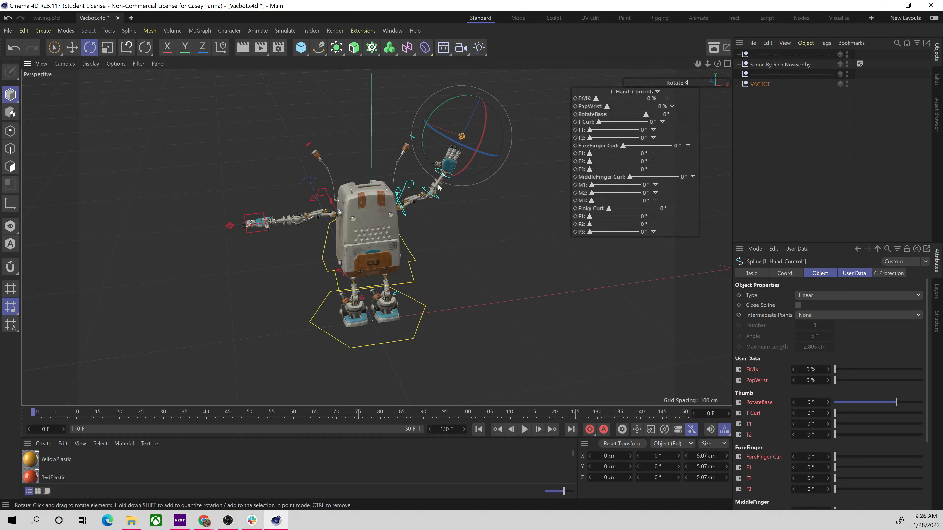
alt+drag(464, 207, 505, 212)
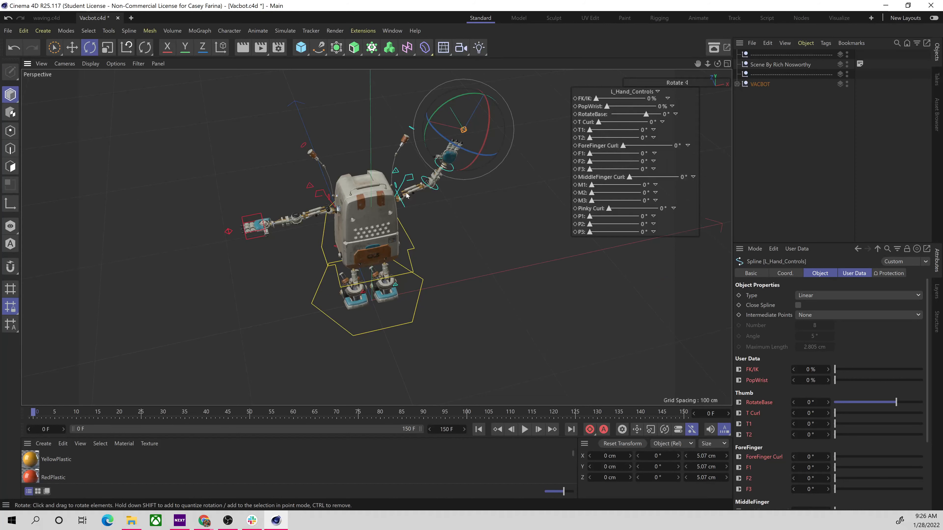
alt+drag(460, 227, 481, 211)
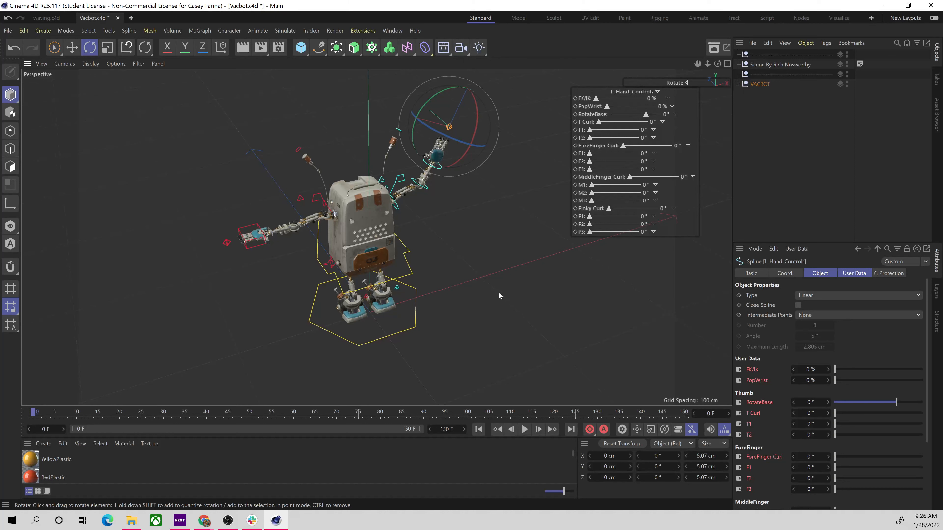
alt+drag(499, 292, 449, 289)
click(444, 292)
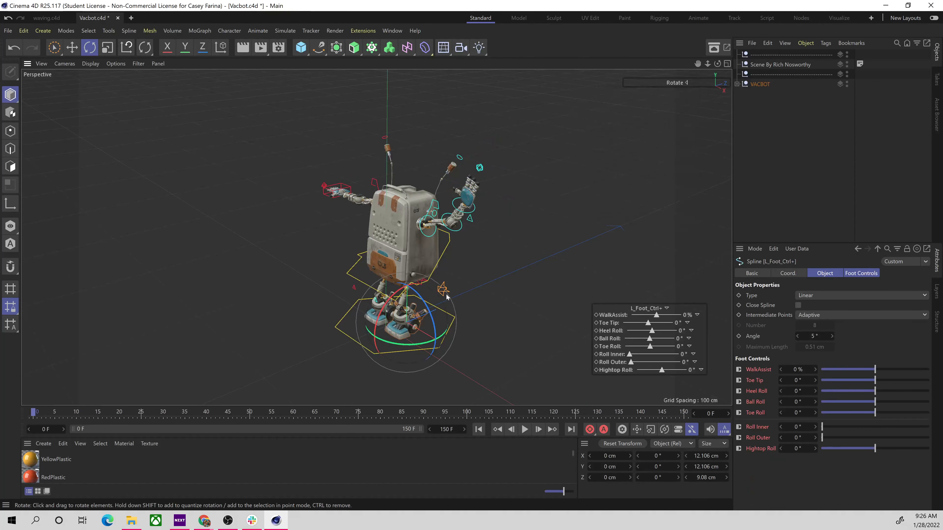
click(455, 290)
click(445, 290)
click(444, 298)
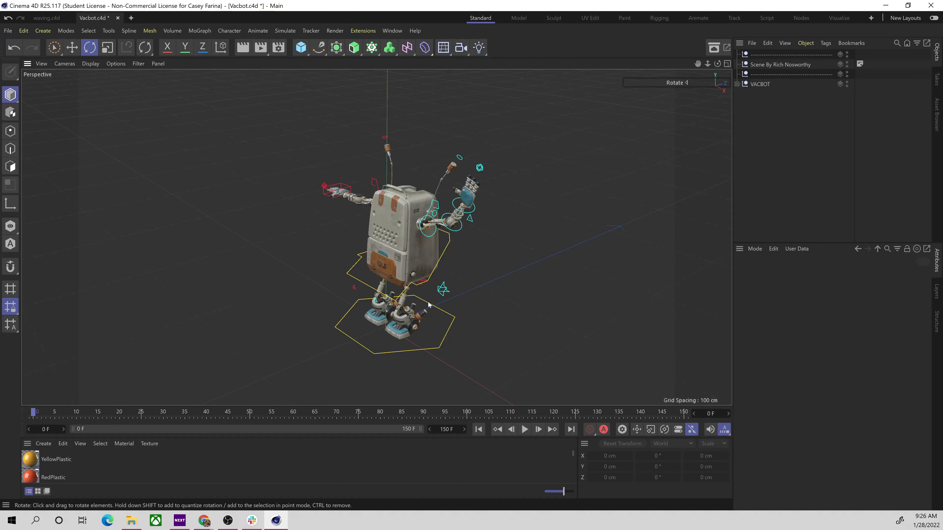
click(444, 291)
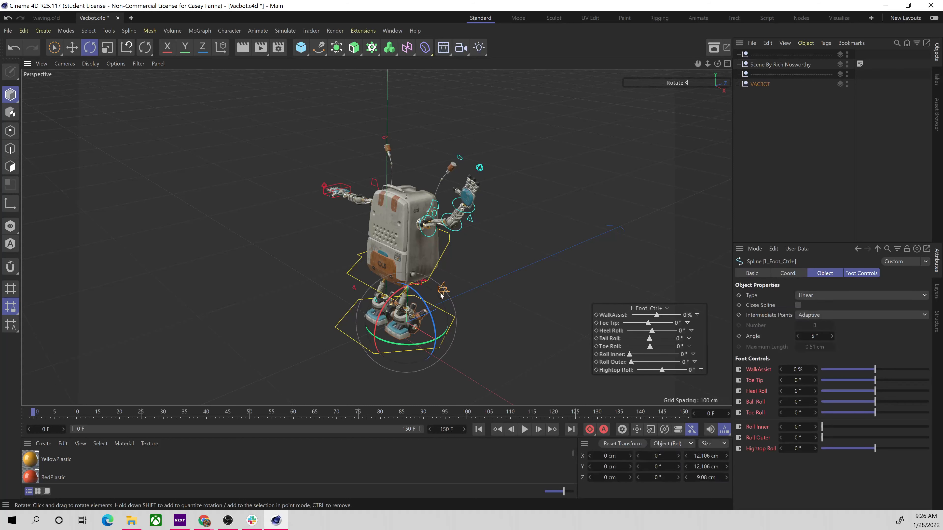
Step: Try lifting the left foot control about 5 cm and adjusting its Toe Tip slider, undoing each change
key(e)
mouse_move(439, 280)
mouse_down()
mouse_move(433, 294)
mouse_move(394, 305)
mouse_move(444, 269)
mouse_up()
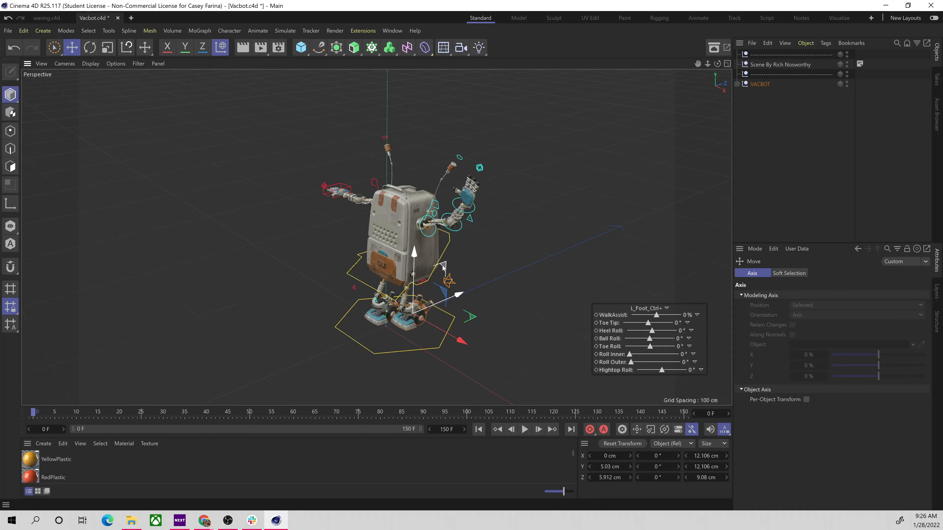
key(ctrl+z)
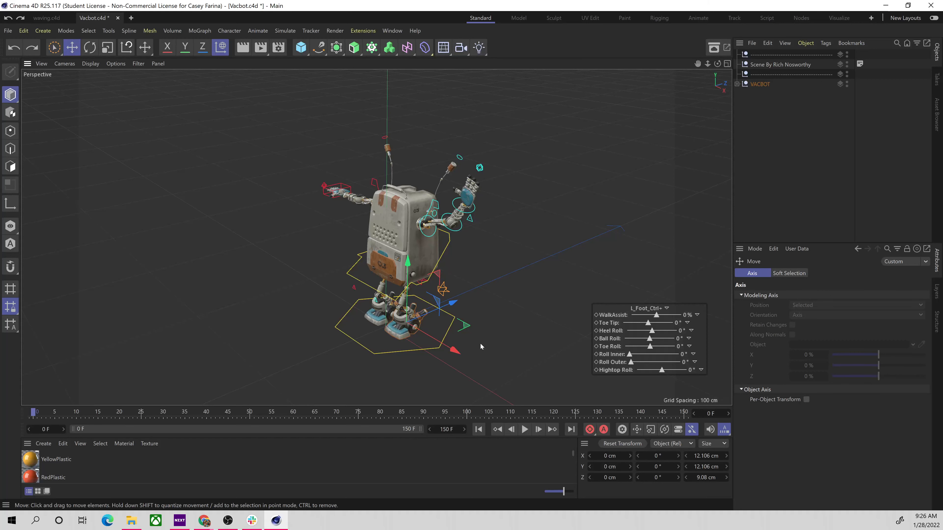
drag(648, 323, 651, 354)
key(ctrl+z)
key(ctrl+z)
key(ctrl+z)
Step: Reselect the left foot control and examine its WalkAssist and roll sliders and the robot's pose from several angles
alt+drag(465, 275, 611, 262)
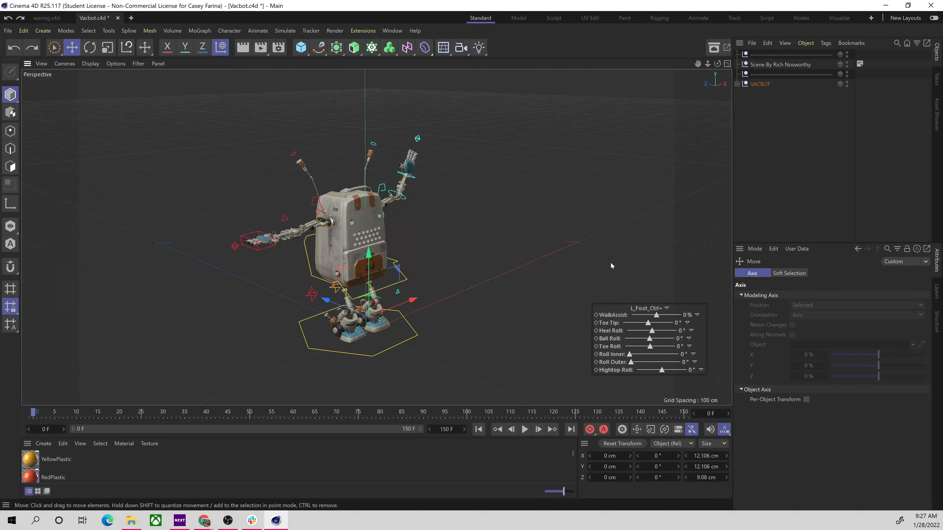
click(603, 363)
alt+drag(421, 312, 441, 300)
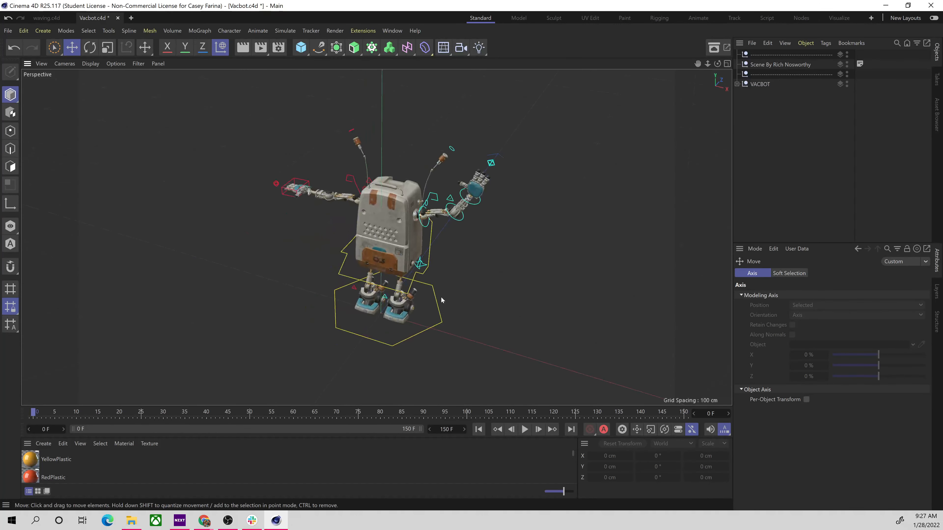
click(419, 270)
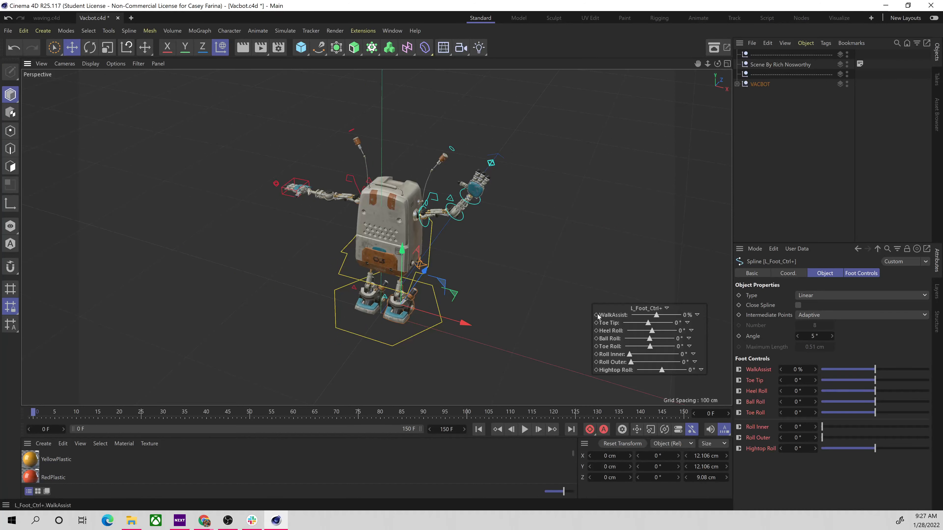
click(596, 347)
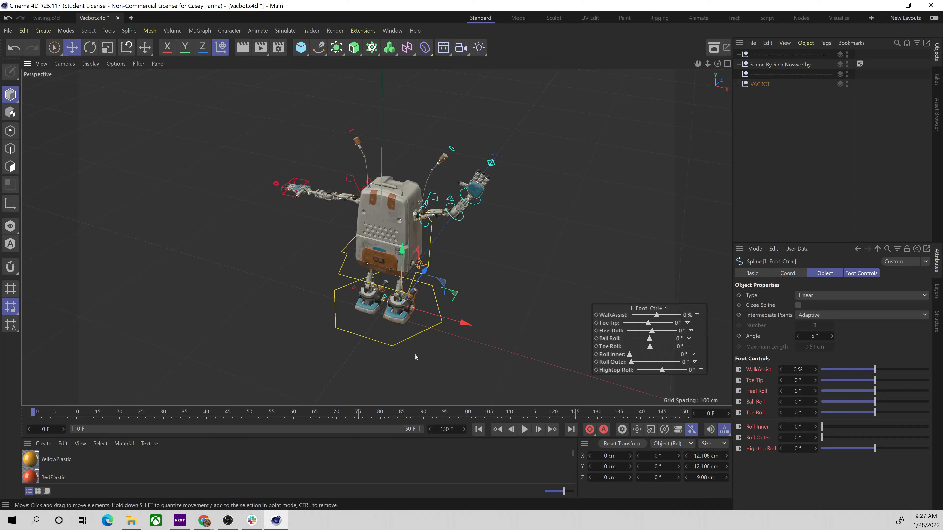
alt+drag(415, 353, 506, 353)
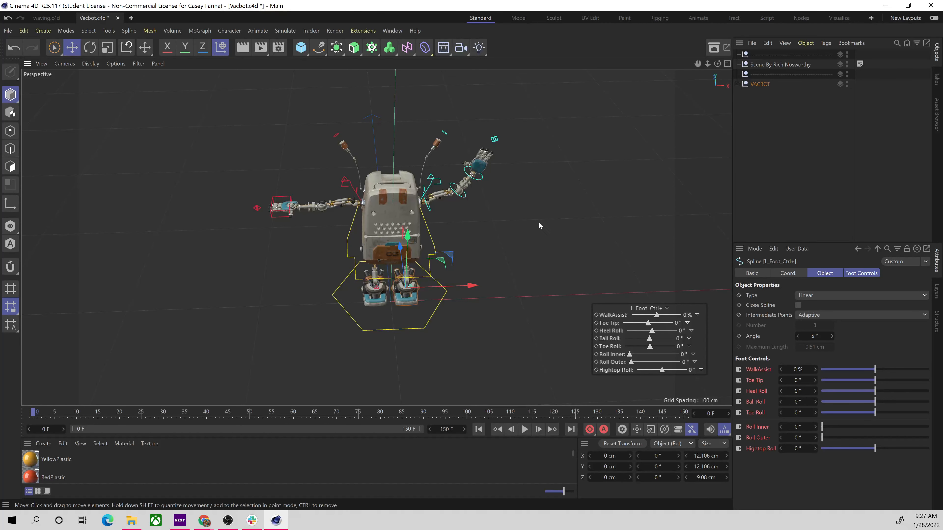
alt+drag(557, 275, 545, 305)
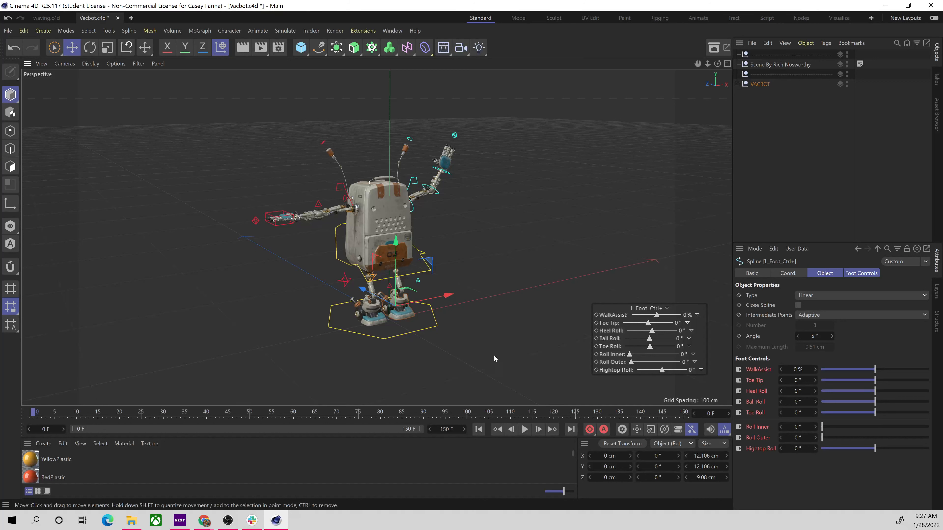
Step: Switch to the Animate layout and widen the perspective viewport for working with the Dope Sheet
click(700, 17)
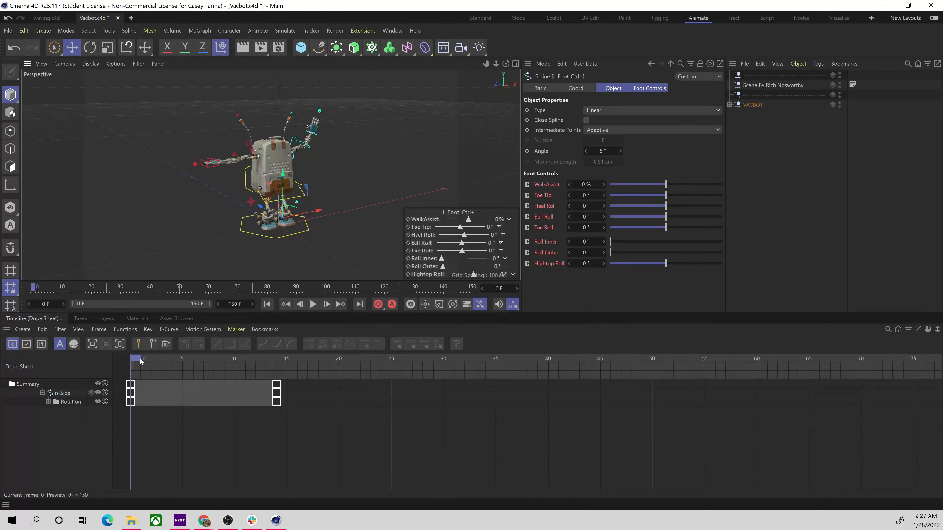
drag(182, 362, 131, 364)
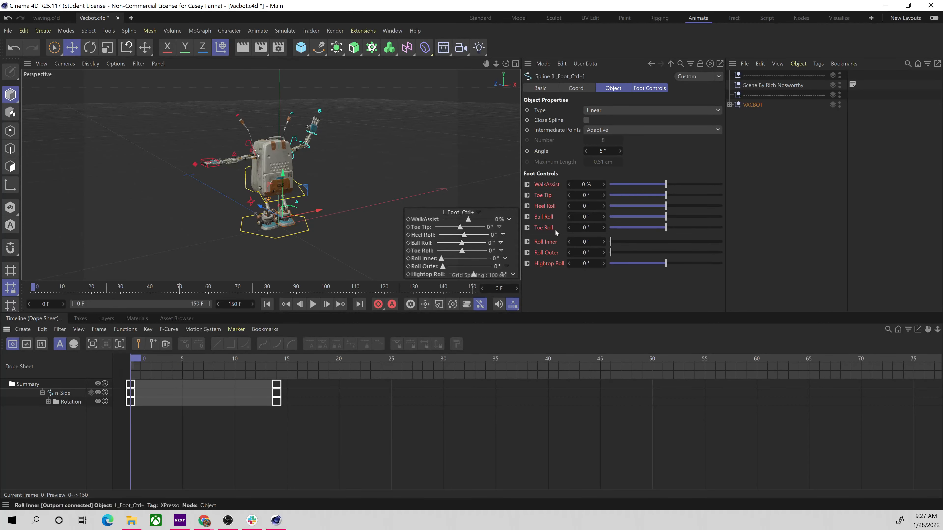
drag(522, 154, 586, 154)
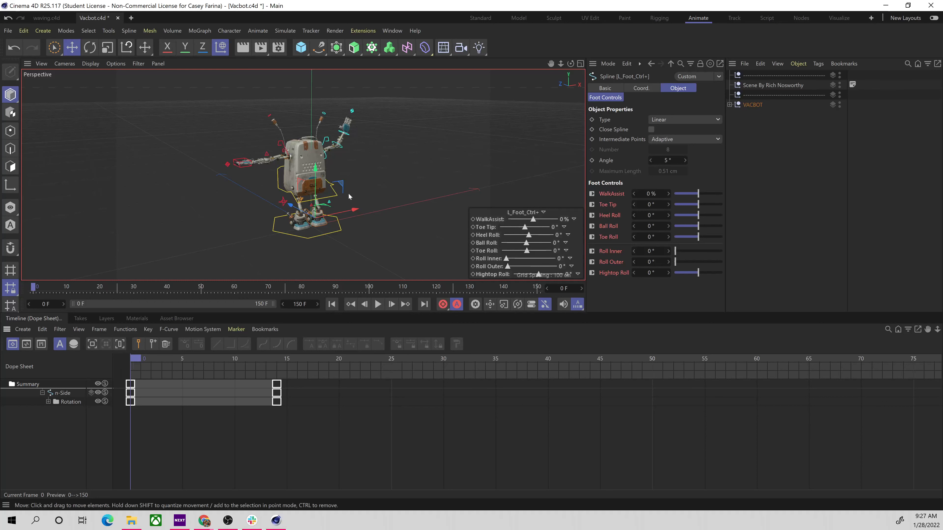
Step: With Autokeying on, tilt the robot's body control to record a rotation key at frame 0
click(336, 197)
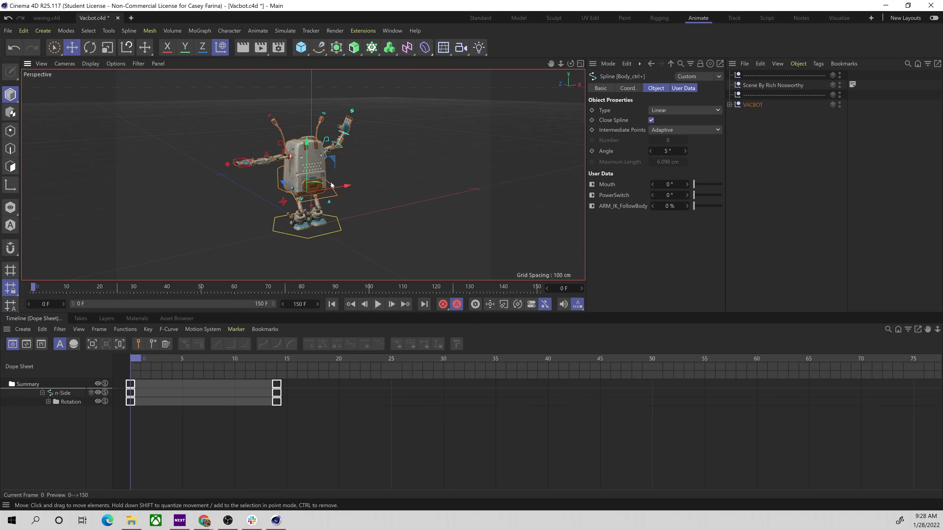
key(r)
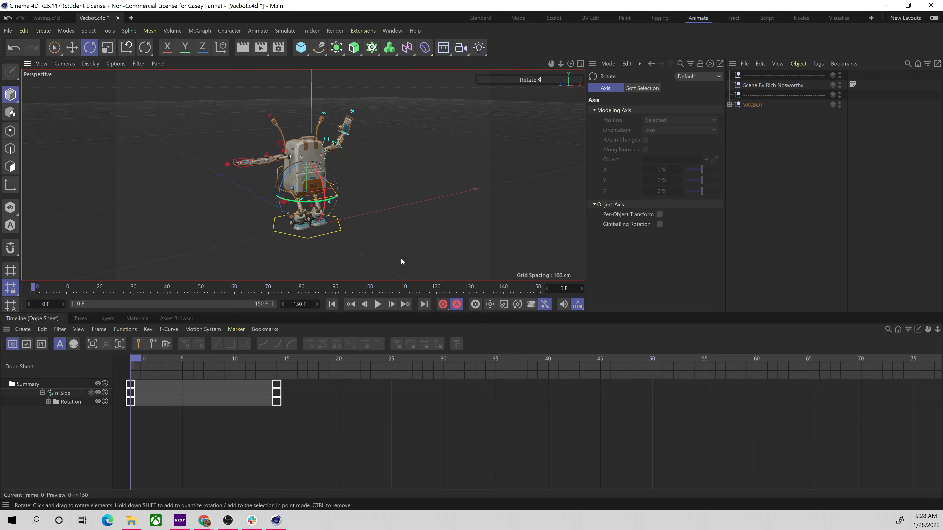
drag(316, 189, 312, 195)
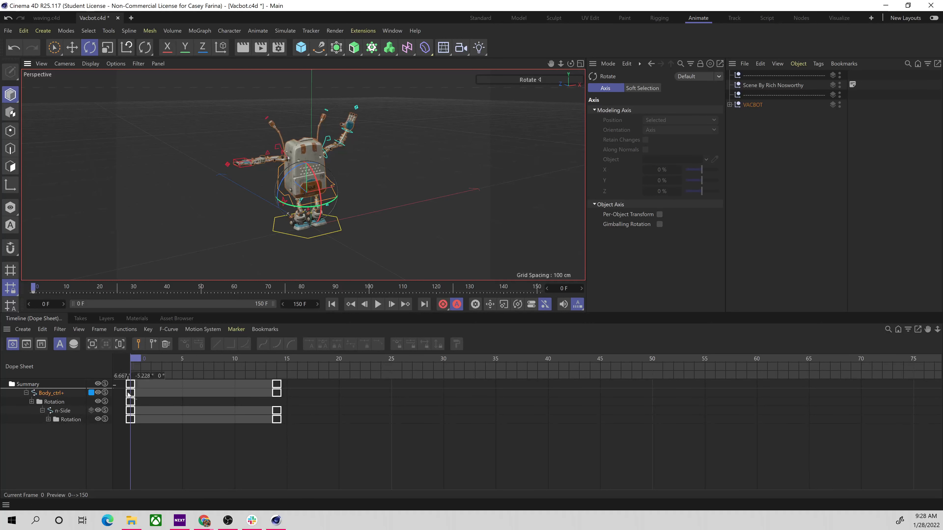
Step: Rotate the body control the opposite way at frame 14 and turn it again at frame 26, keying both poses
drag(136, 363, 286, 360)
drag(314, 181, 318, 169)
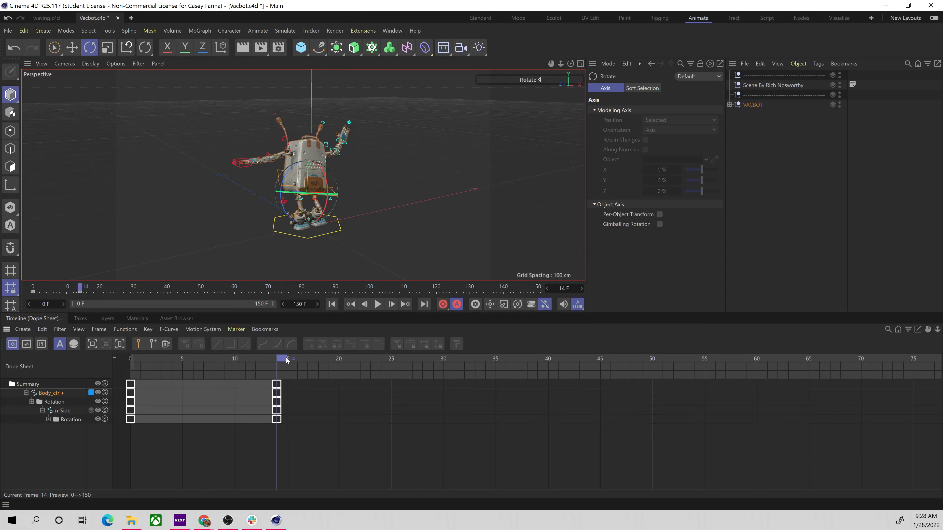
drag(287, 360, 407, 360)
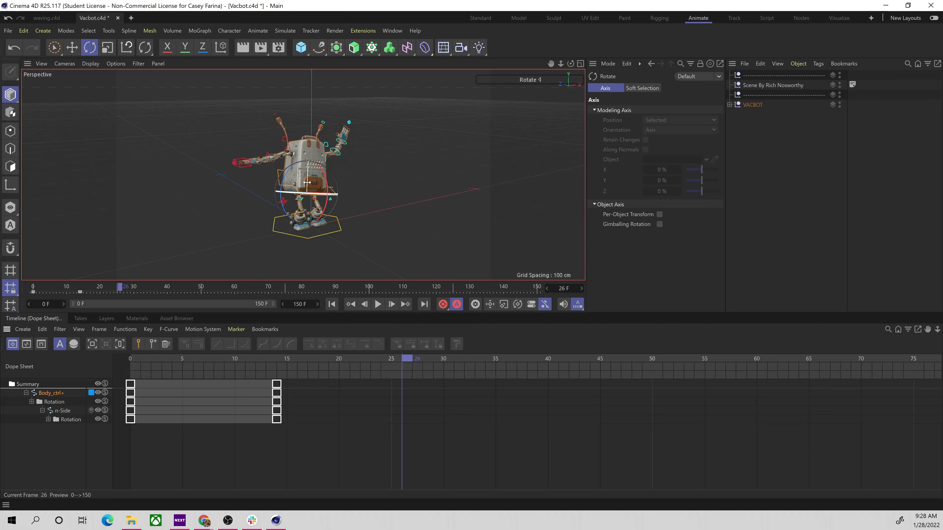
drag(307, 182, 307, 194)
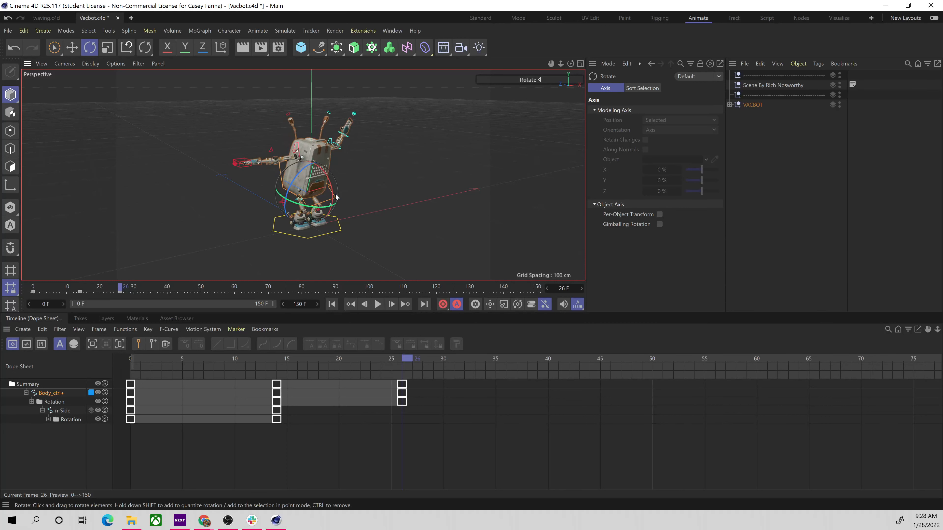
Step: Readjust the body control's rotation at frame 26 and key another body rotation at frame 25
mouse_move(409, 360)
mouse_down()
mouse_move(134, 360)
mouse_move(406, 367)
mouse_move(151, 368)
mouse_move(391, 369)
mouse_move(157, 370)
mouse_move(326, 381)
mouse_move(227, 368)
mouse_move(404, 368)
mouse_move(135, 368)
mouse_move(289, 353)
mouse_move(451, 367)
mouse_move(235, 368)
mouse_move(673, 369)
mouse_move(253, 375)
mouse_move(559, 365)
mouse_move(391, 367)
mouse_move(404, 367)
mouse_up()
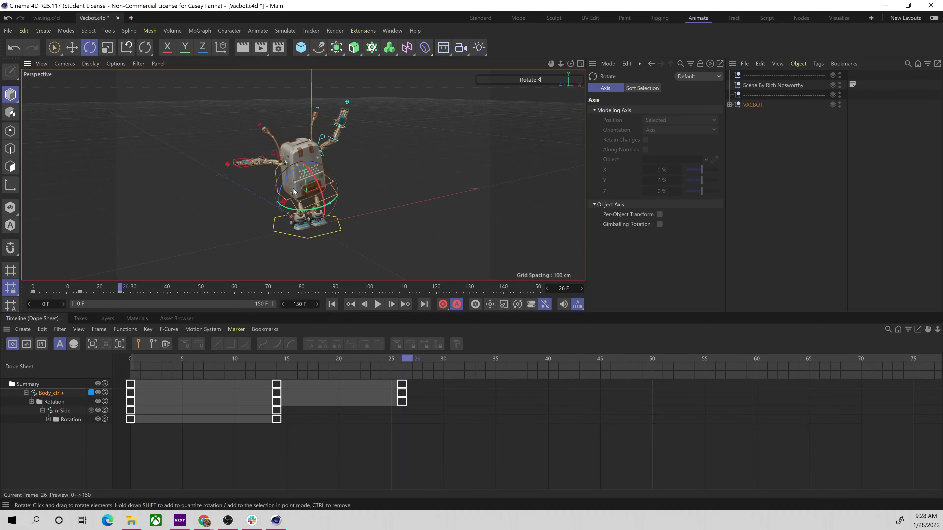
drag(406, 363, 388, 370)
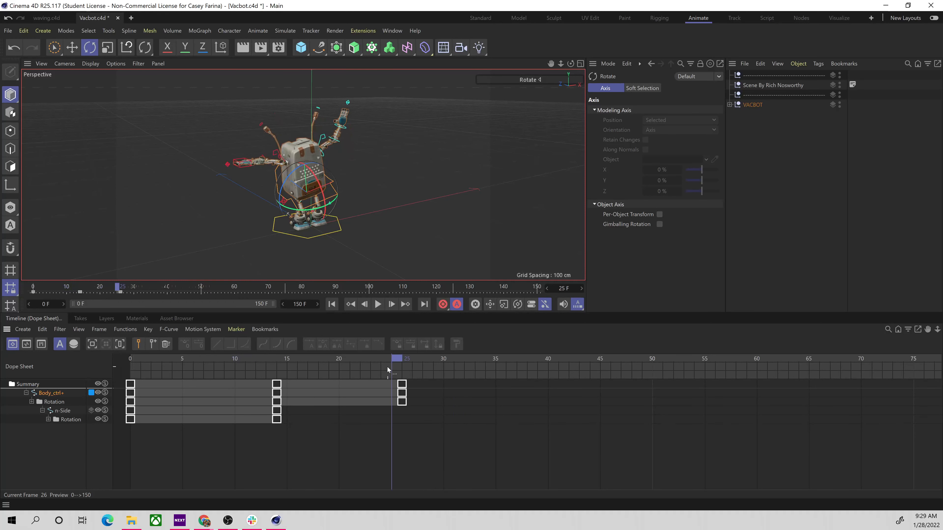
drag(305, 181, 321, 186)
mouse_move(399, 366)
mouse_down()
mouse_move(219, 366)
mouse_move(448, 366)
mouse_move(374, 366)
mouse_move(410, 379)
mouse_move(391, 378)
mouse_up()
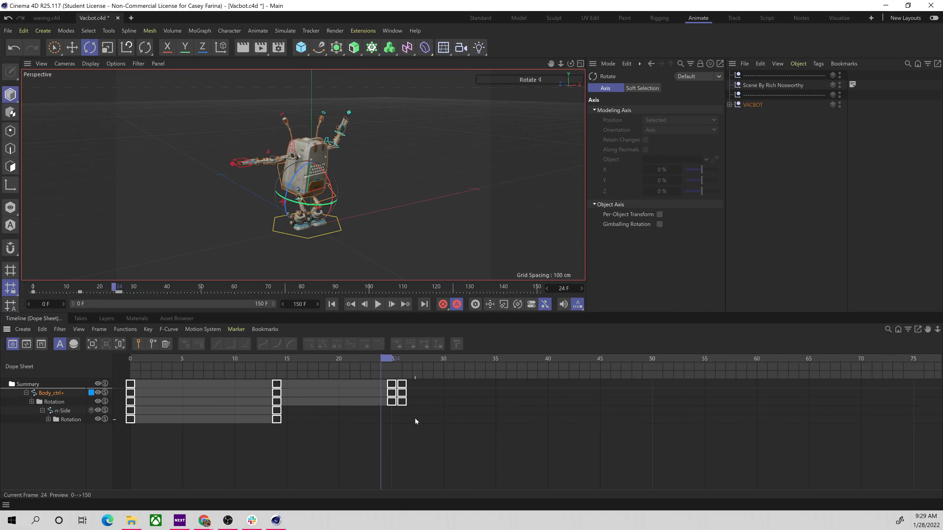
Step: Delete the body control's keys at frame 26 in the Dope Sheet and scrub back through the remaining motion
drag(416, 415, 403, 378)
key(Delete)
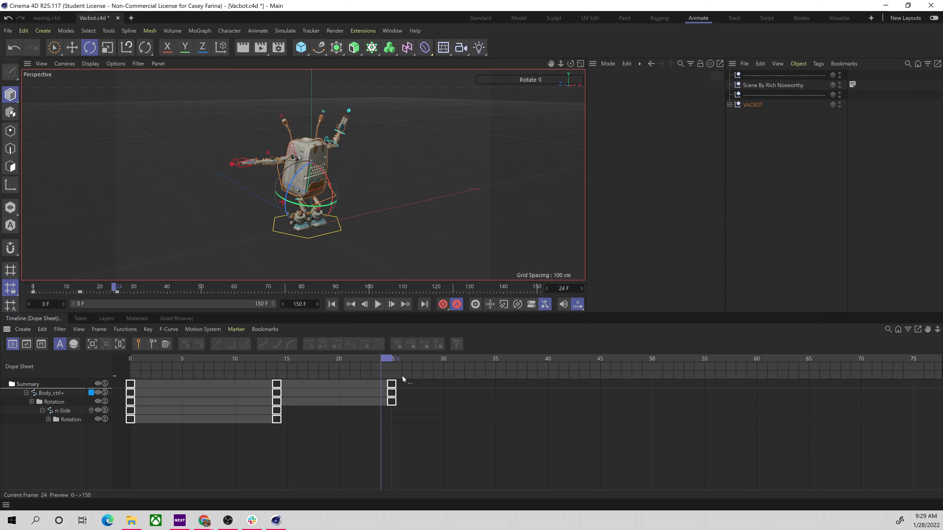
drag(385, 359, 309, 385)
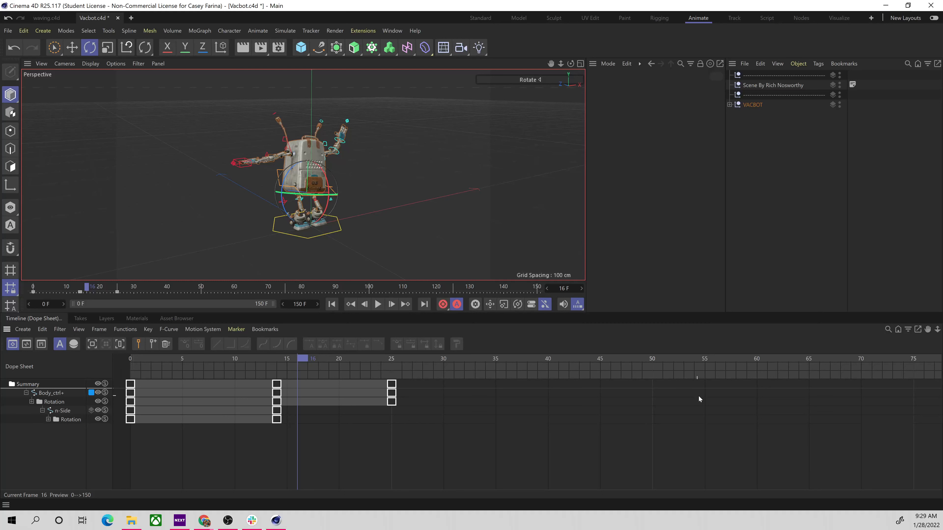
Step: Select all the animation keys and stretch their range so the middle keys fall on frame 16 and the last on frame 29
mouse_move(699, 397)
alt+middle_down()
mouse_move(683, 399)
mouse_move(712, 403)
mouse_move(698, 400)
alt+middle_up()
alt+right_drag(709, 384, 493, 423)
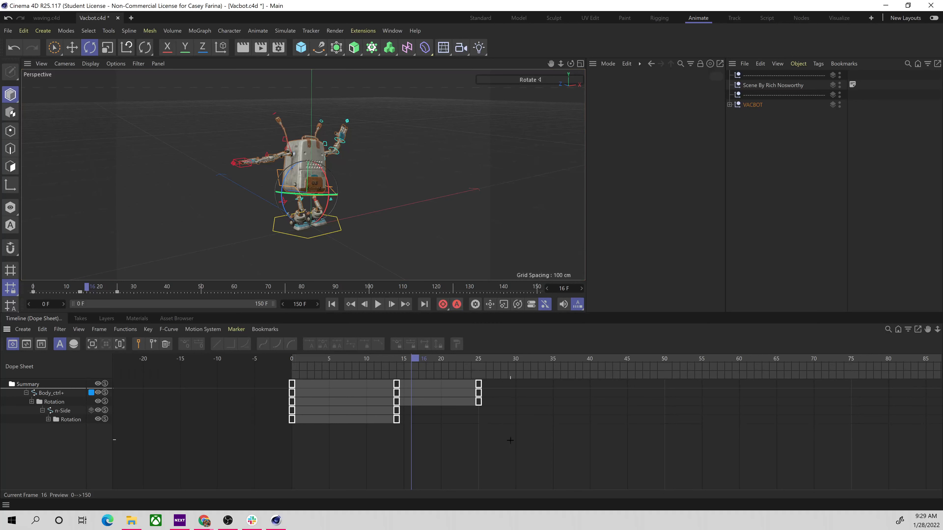
drag(510, 441, 261, 389)
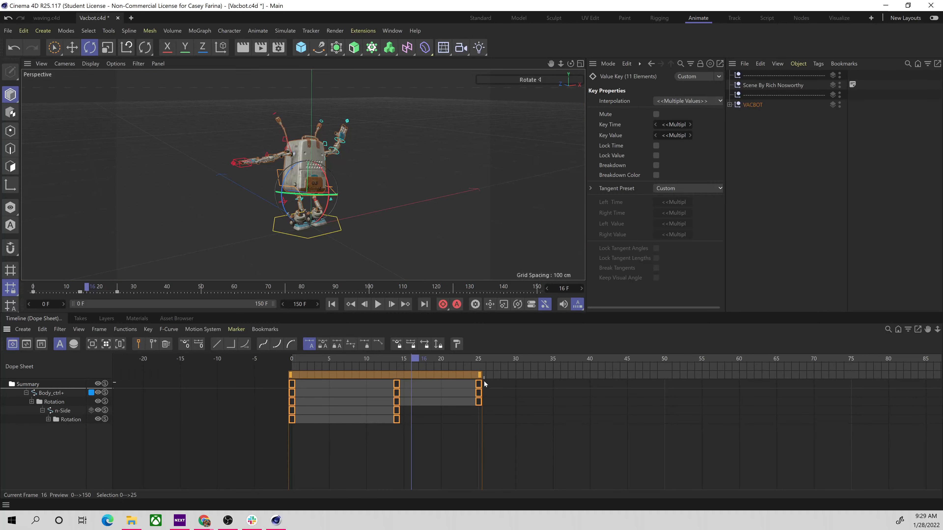
drag(480, 376, 368, 359)
click(541, 431)
Step: Select the keys at frame 16 and show the animation in F-Curve mode, scrubbing to frame 17
click(411, 384)
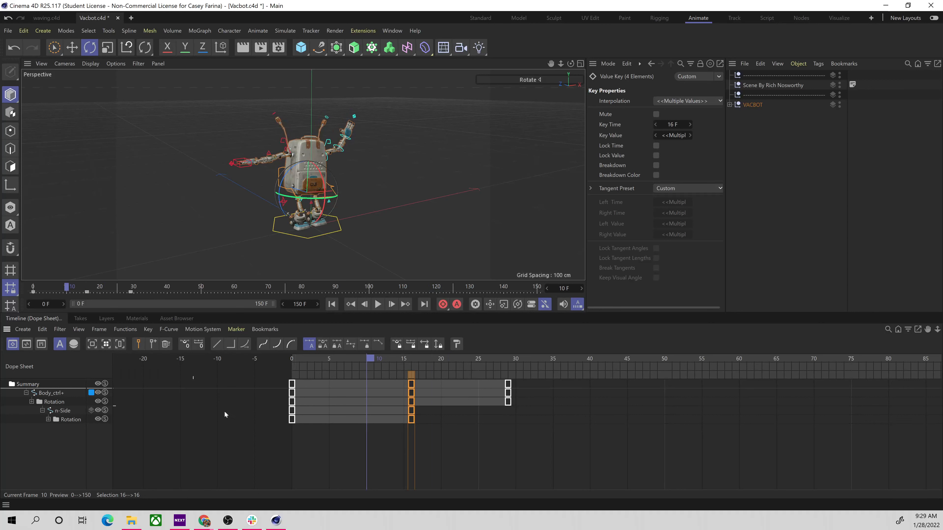
click(26, 345)
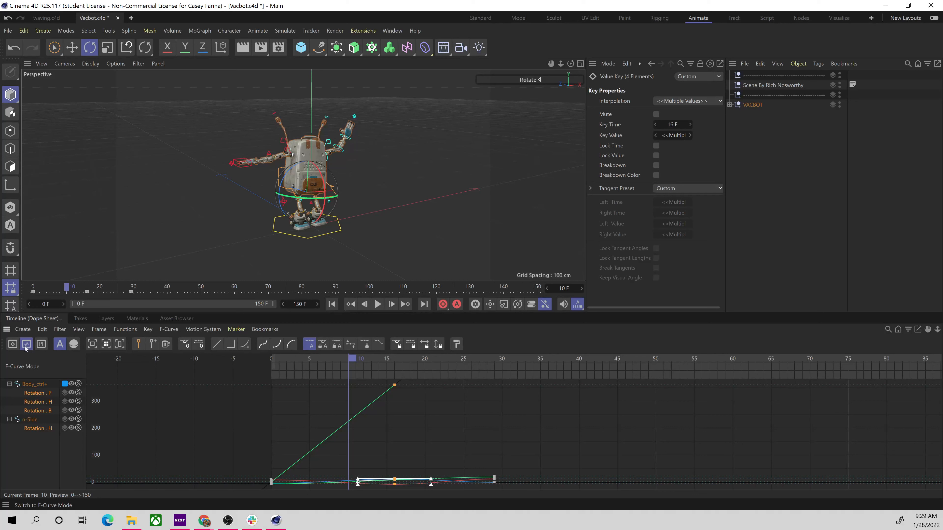
click(12, 347)
click(25, 346)
drag(376, 356, 402, 368)
Step: Examine Body_ctrl's Rotation B, H and P curves one at a time, framing Rotation P and scrubbing along it
click(32, 440)
click(42, 409)
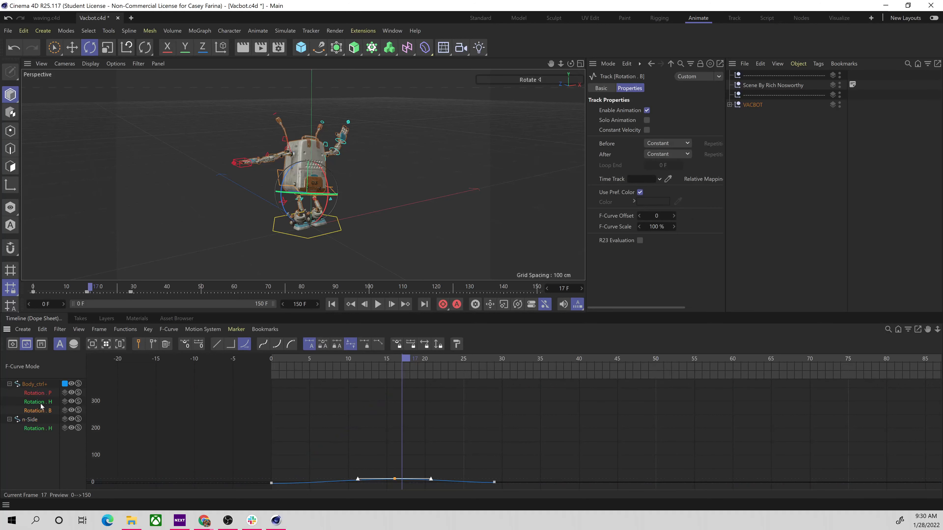
click(41, 403)
click(38, 395)
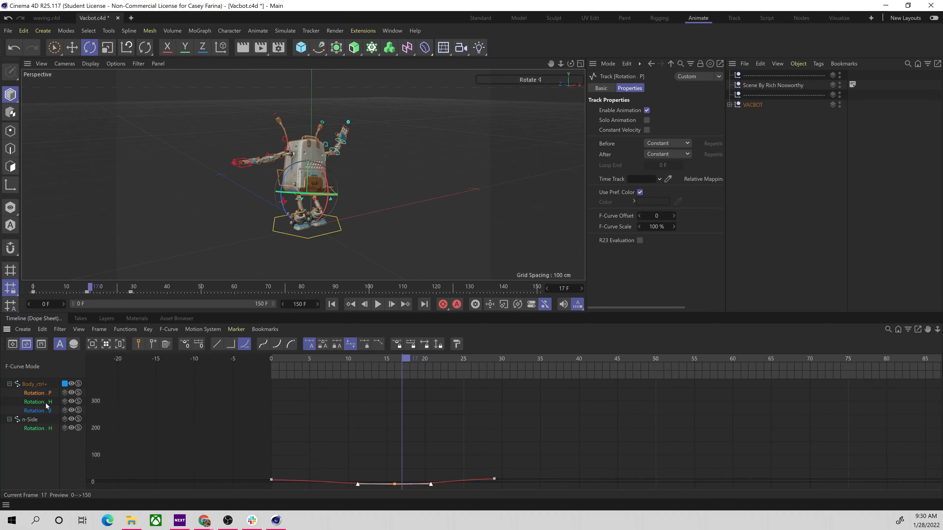
key(h)
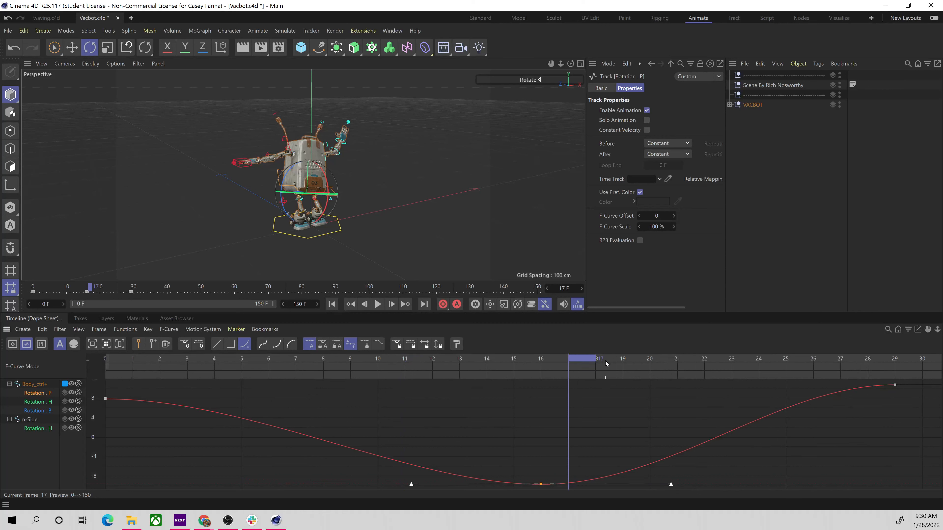
drag(605, 361, 437, 403)
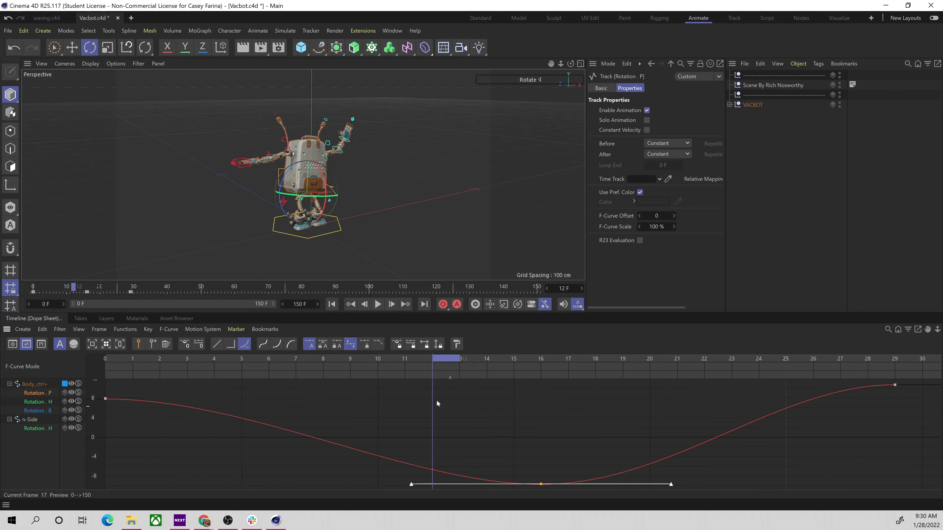
click(541, 484)
drag(645, 363, 351, 402)
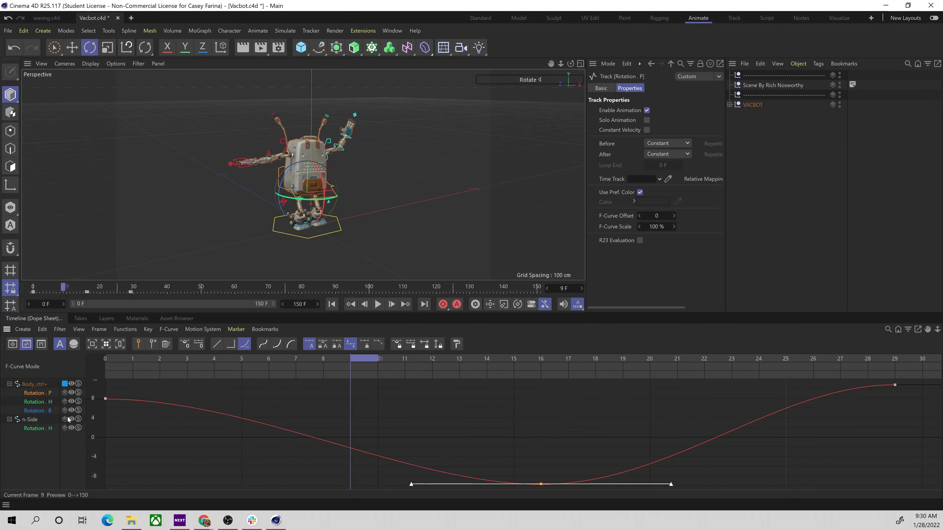
Step: Compare Body_ctrl's Rotation P, H and B curves individually and together, framing all three and scrubbing through the motion
click(48, 404)
click(45, 394)
click(46, 403)
click(47, 409)
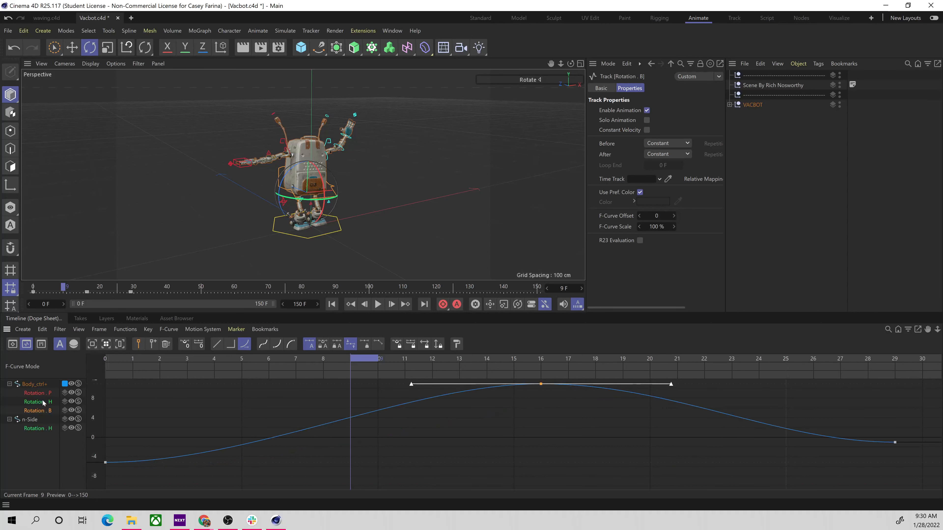
click(44, 399)
shift+click(43, 404)
shift+click(43, 411)
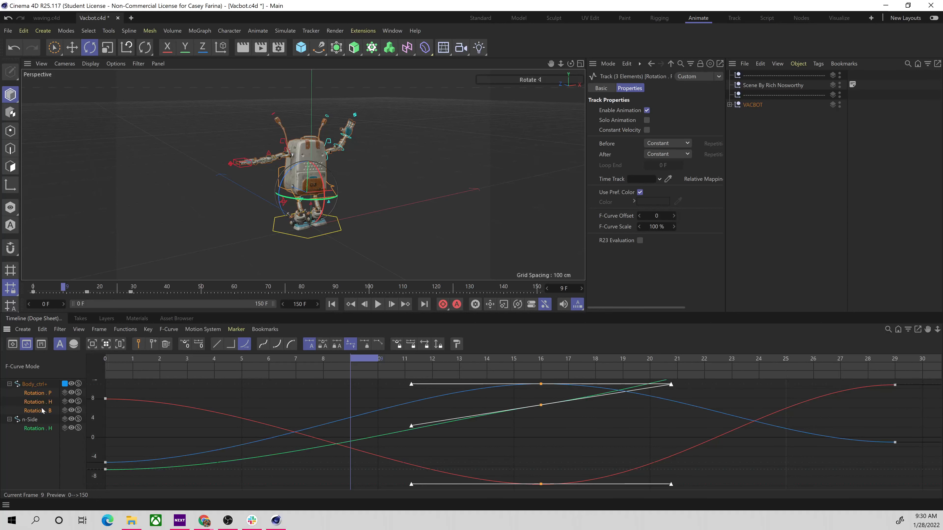
key(h)
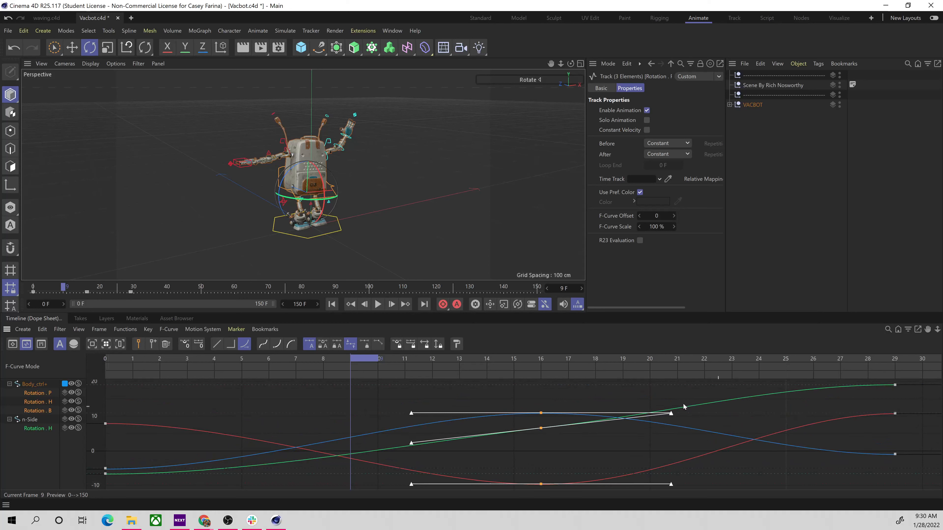
drag(550, 362, 704, 364)
drag(609, 363, 352, 363)
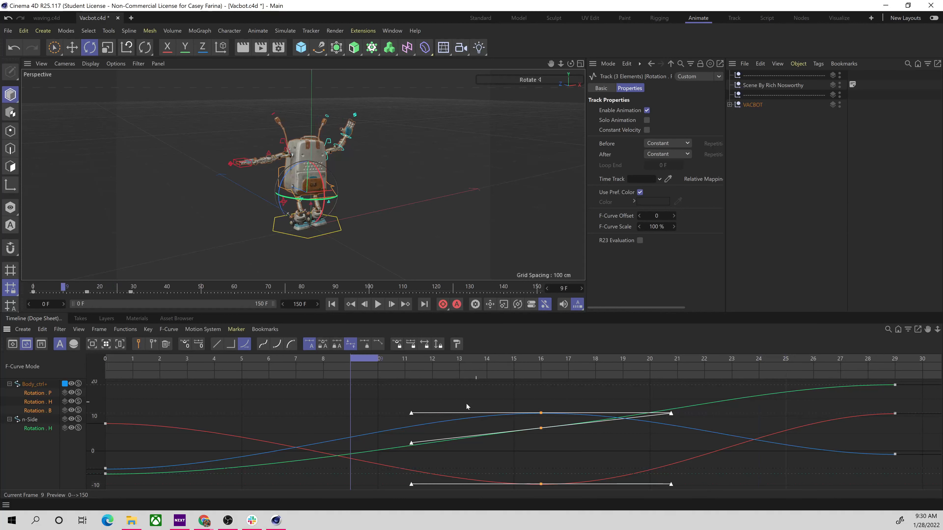
Step: Add the n-Side Rotation H curve to the displayed curves, frame all four and scrub to frame 5
ctrl+click(43, 429)
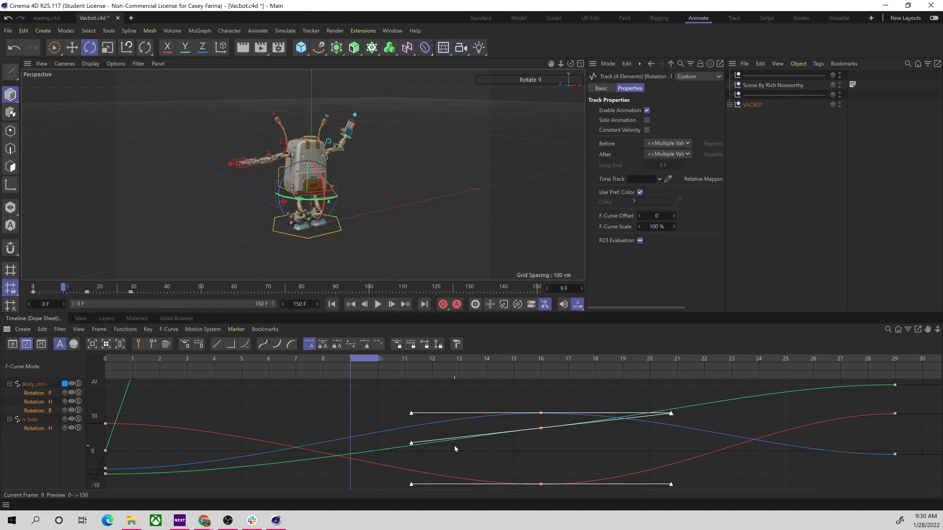
key(h)
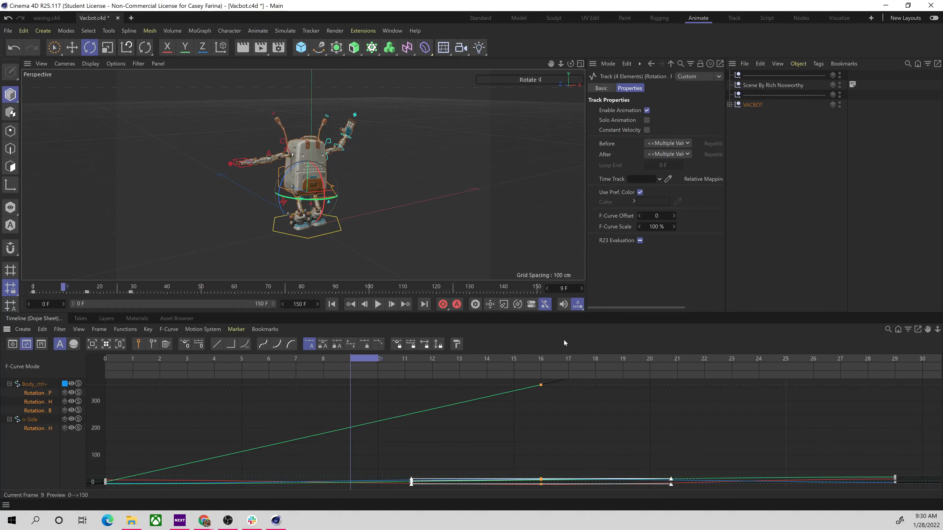
drag(359, 364, 242, 399)
Step: Examine the robot's body motion from several angles while scrubbing between about frames 5 and 18
mouse_move(342, 211)
alt+mouse_down()
mouse_move(310, 237)
mouse_move(336, 226)
alt+mouse_up()
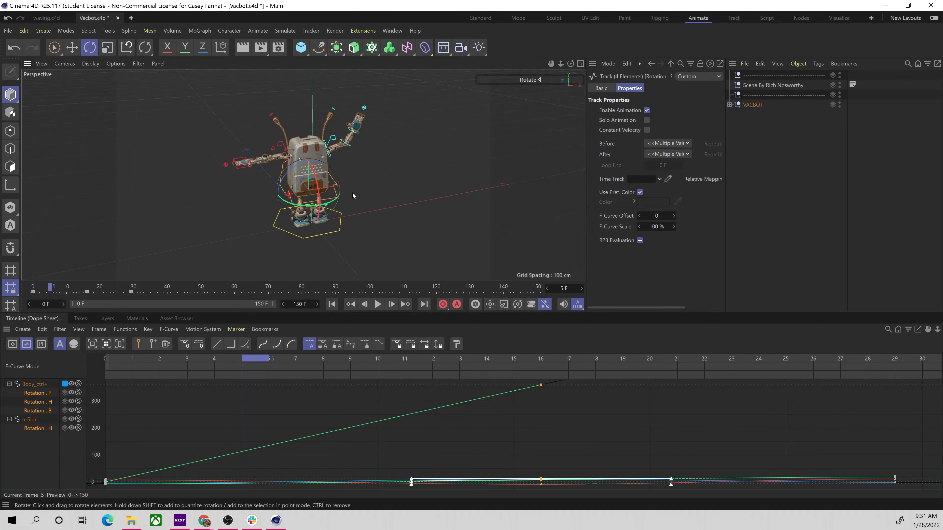
alt+drag(353, 190, 358, 199)
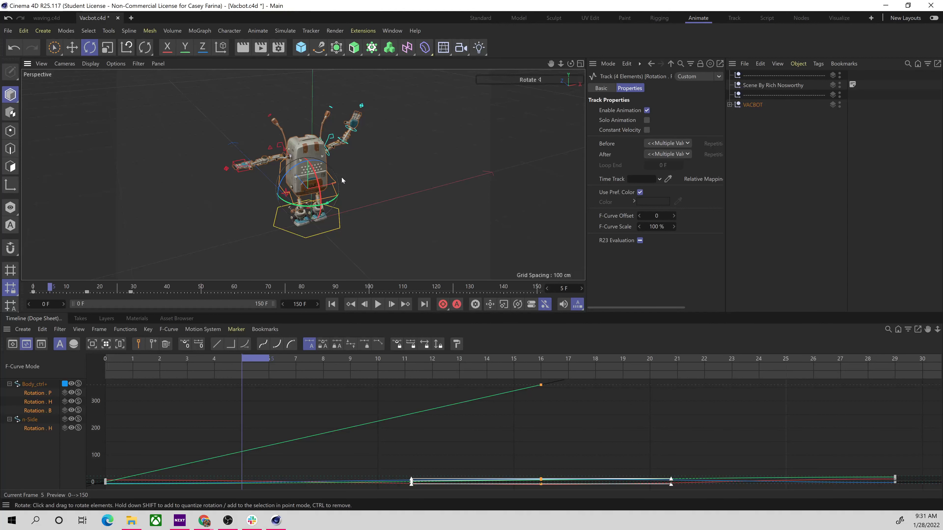
alt+drag(341, 177, 341, 135)
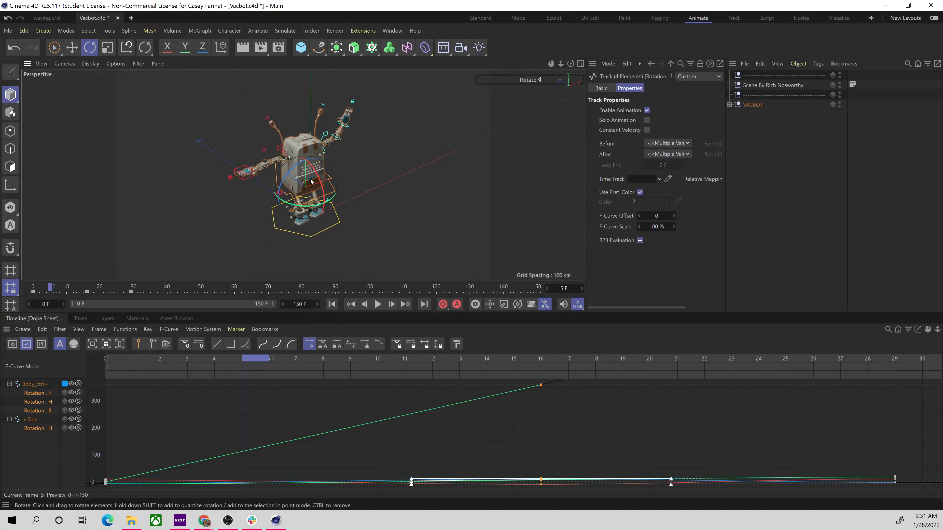
mouse_move(337, 211)
alt+mouse_down()
mouse_move(328, 211)
mouse_move(336, 204)
alt+mouse_up()
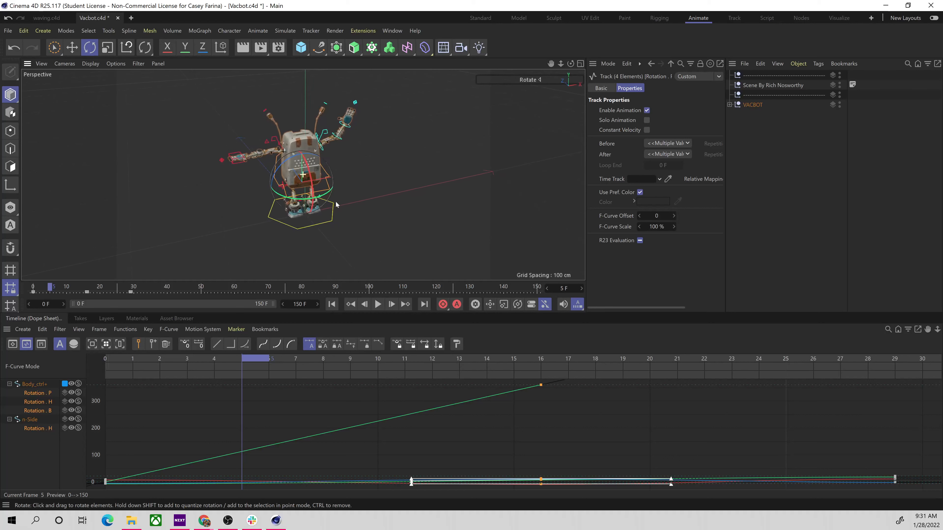
drag(256, 369, 503, 391)
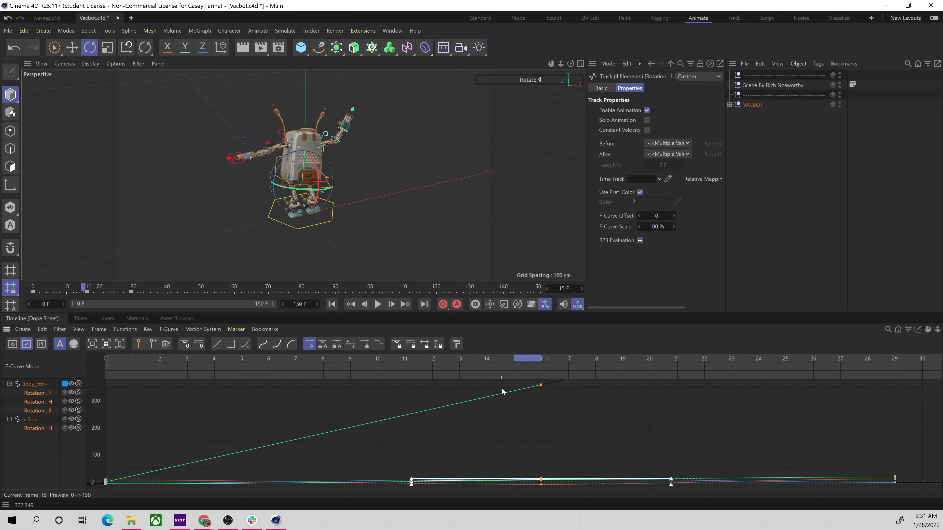
drag(534, 359, 355, 360)
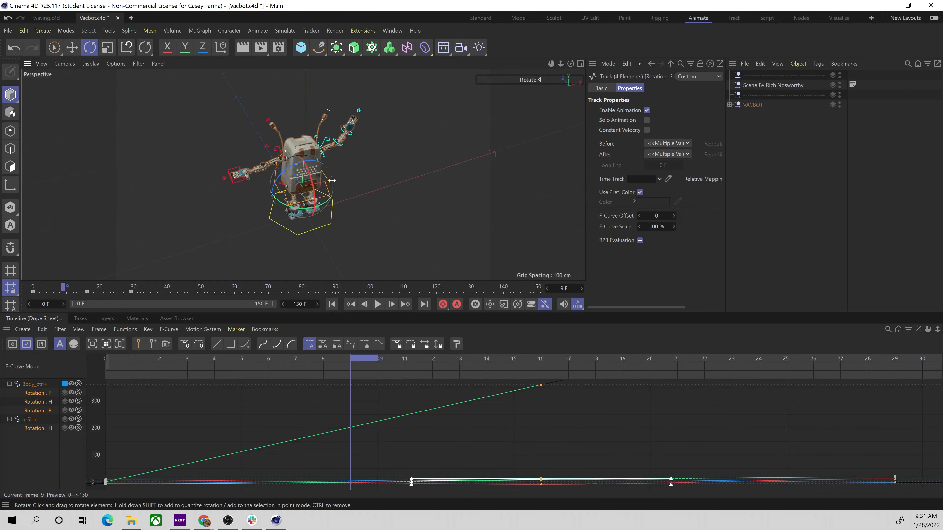
alt+drag(337, 200, 348, 183)
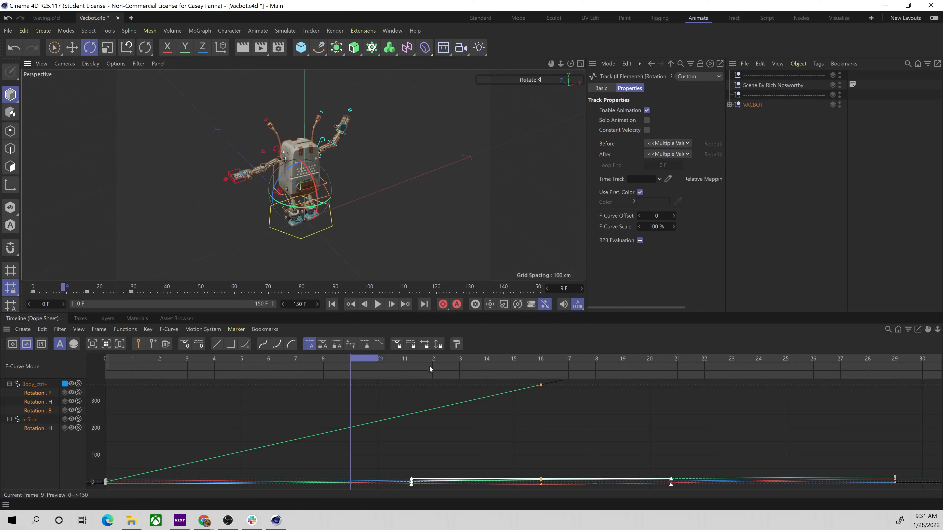
drag(470, 362, 279, 376)
alt+drag(394, 182, 534, 105)
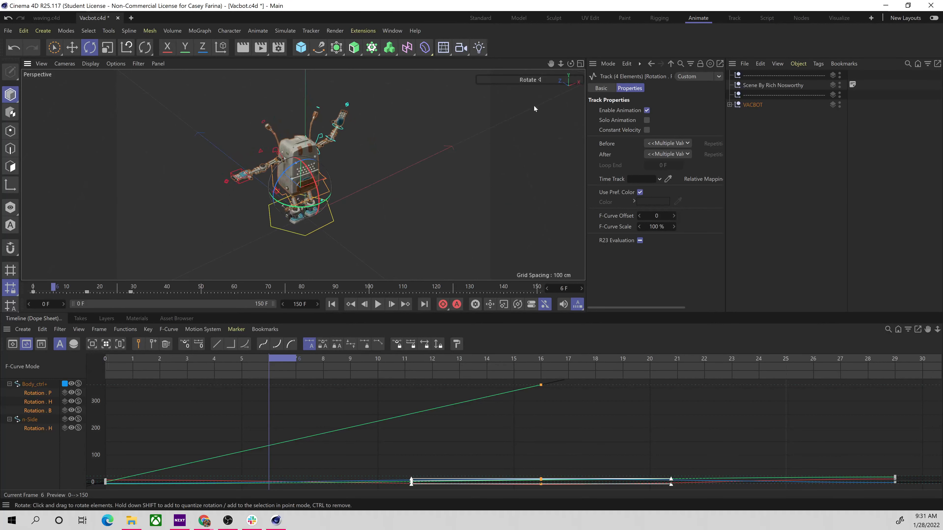
alt+drag(450, 144, 387, 170)
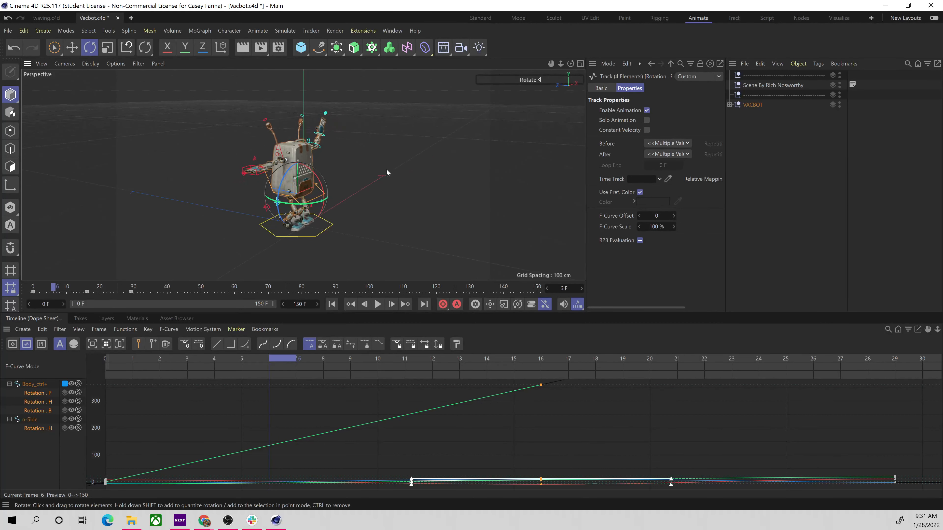
drag(481, 357, 289, 375)
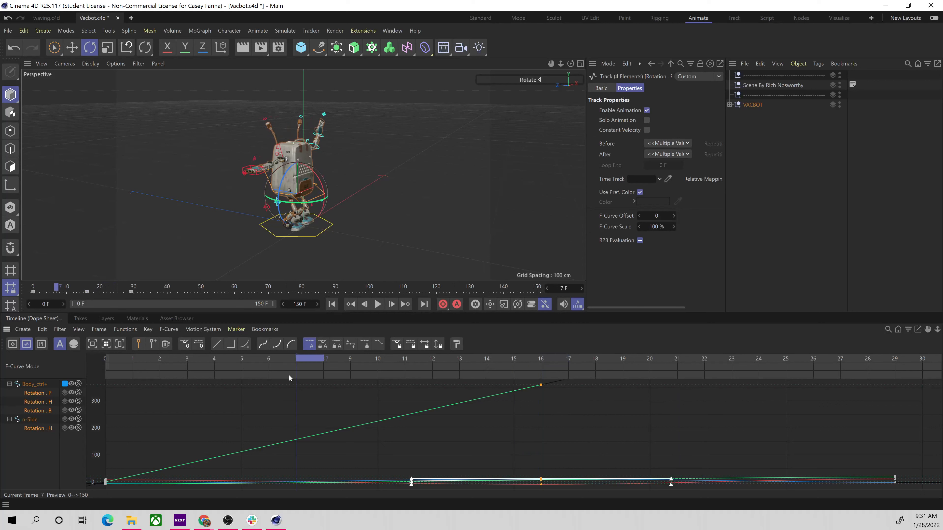
alt+drag(344, 158, 314, 187)
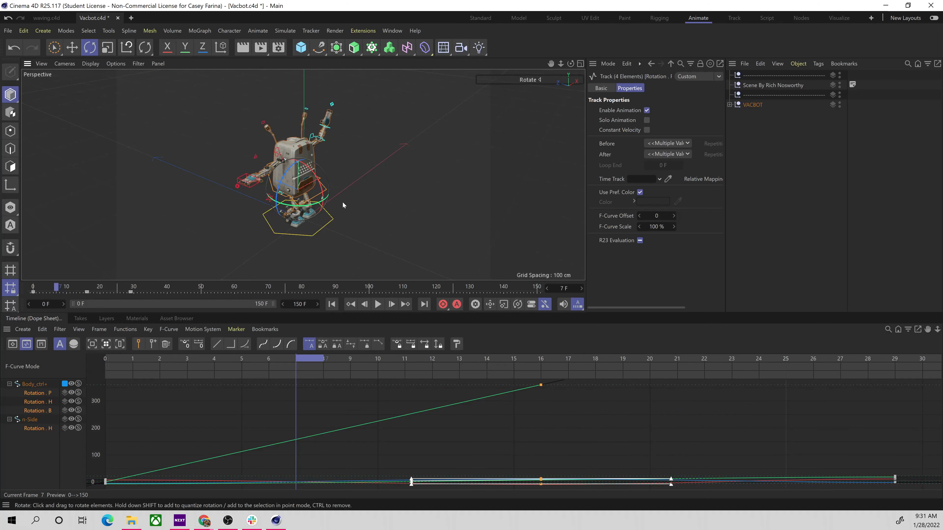
alt+drag(342, 205, 350, 224)
click(480, 362)
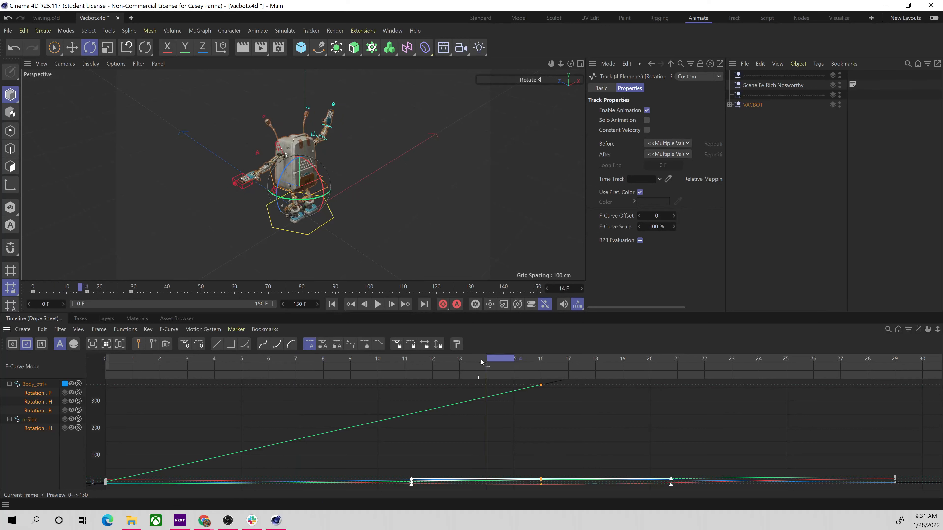
drag(480, 360, 352, 366)
alt+drag(367, 172, 355, 144)
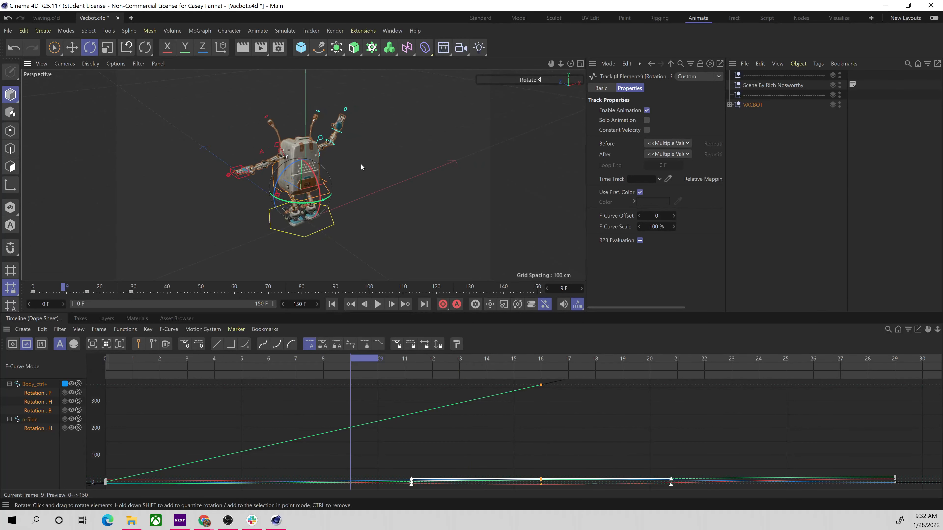
drag(434, 360, 323, 375)
alt+drag(375, 199, 428, 233)
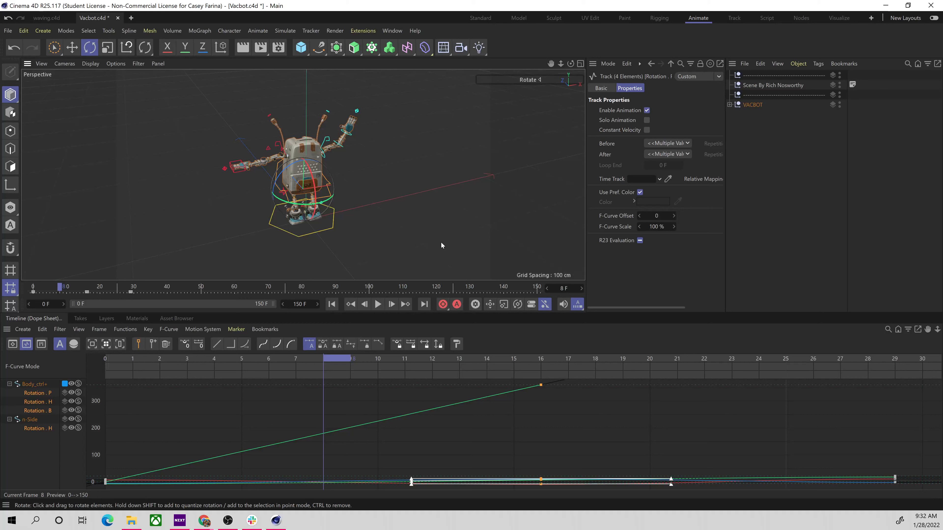
drag(393, 358, 585, 358)
alt+drag(435, 233, 361, 208)
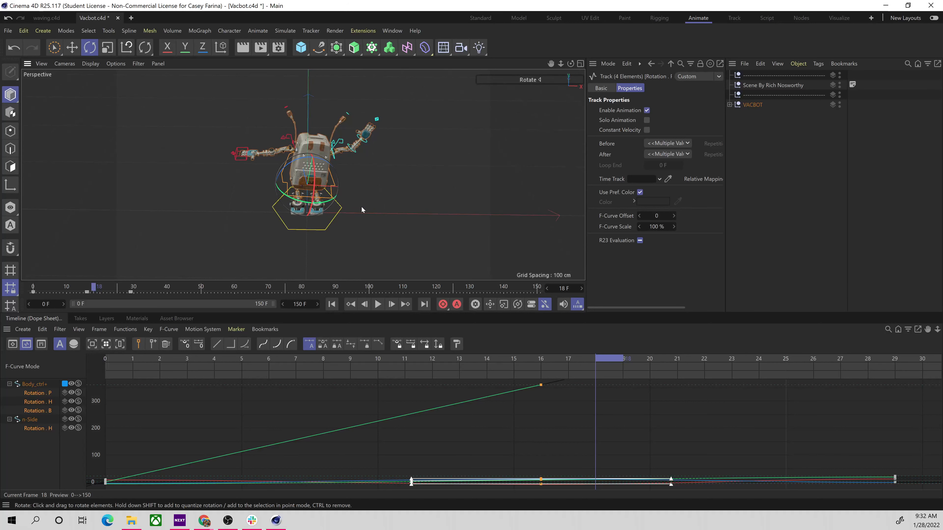
alt+drag(348, 208, 386, 176)
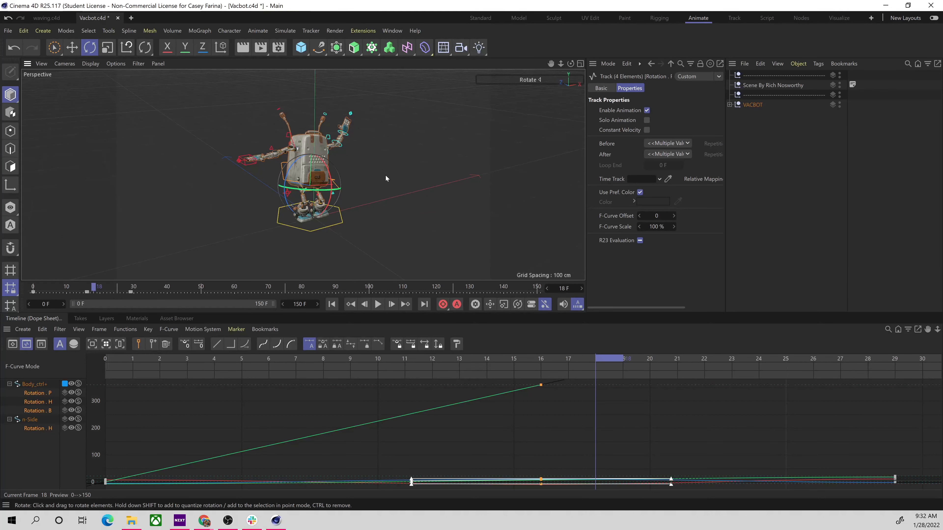
alt+drag(385, 175, 362, 189)
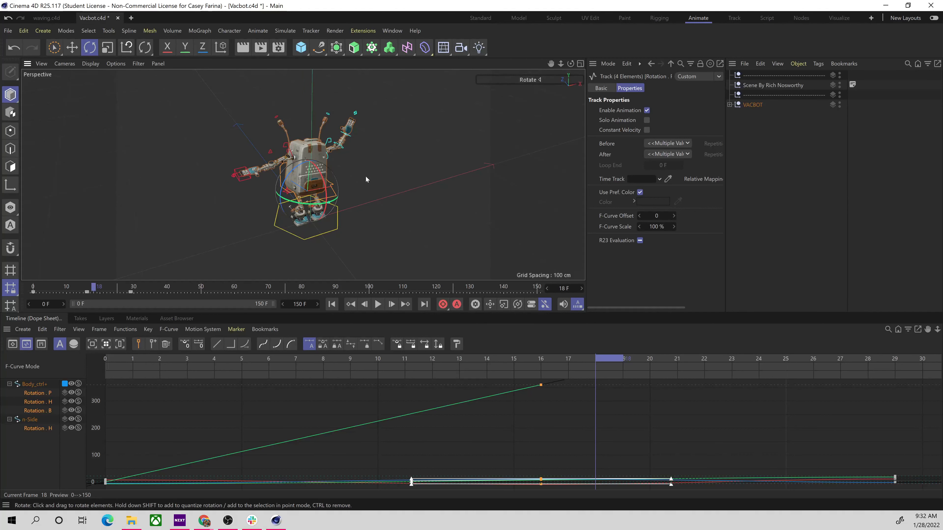
alt+drag(367, 180, 381, 197)
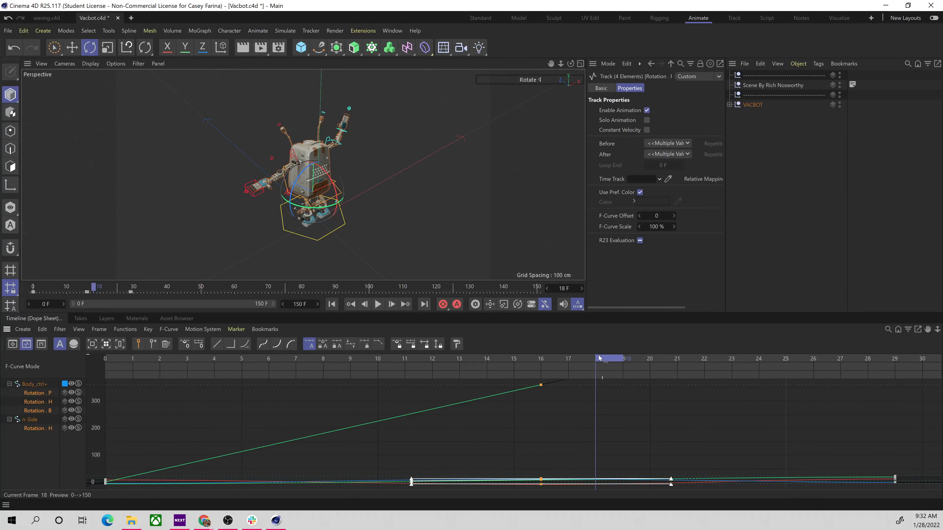
Step: Go to frame 16 and reposition the R_BN_UpperArm_IK.Pole control beside the robot's body with the Move tool
drag(599, 356, 542, 358)
alt+drag(390, 230, 372, 185)
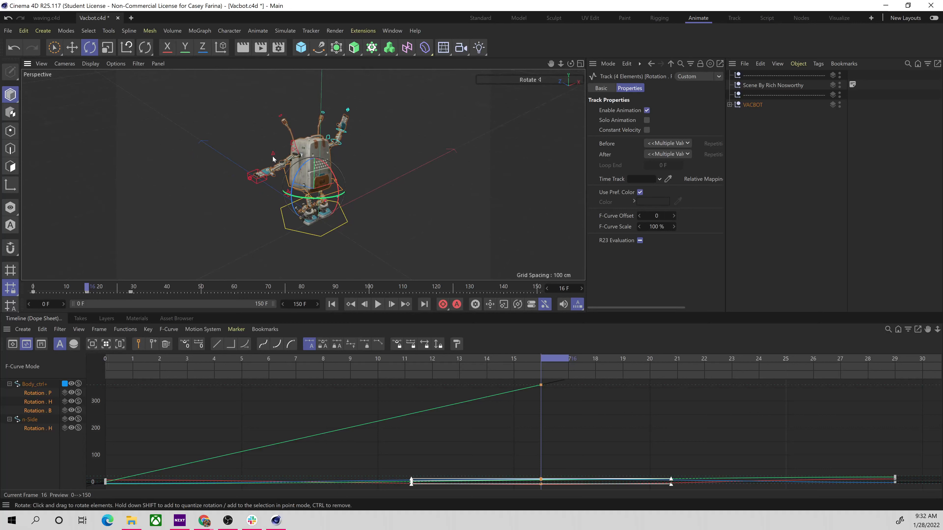
alt+drag(383, 181, 429, 218)
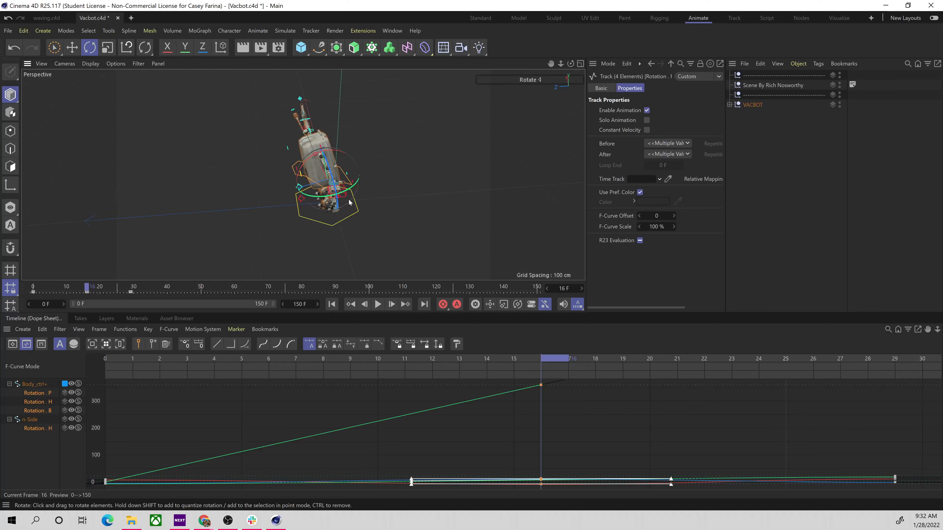
alt+drag(346, 199, 438, 223)
key(e)
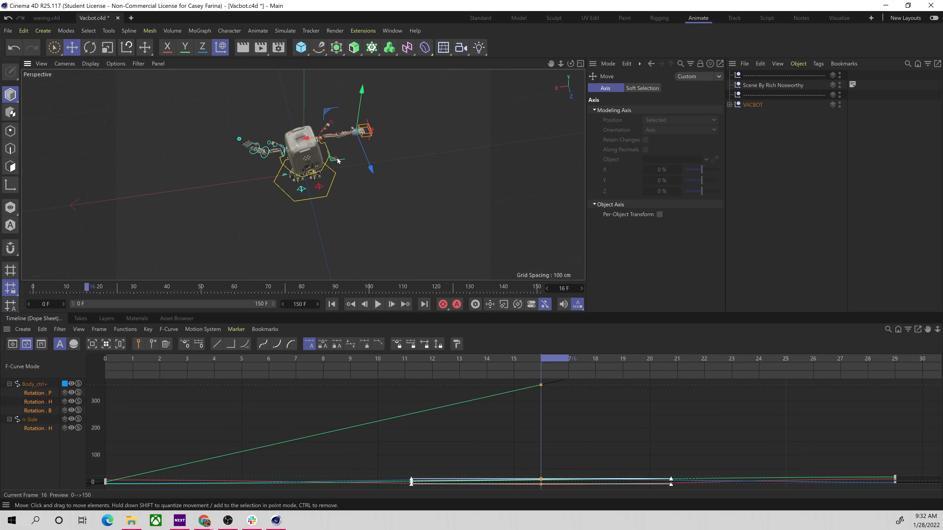
click(338, 161)
mouse_move(338, 145)
mouse_down()
mouse_move(340, 188)
mouse_move(330, 102)
mouse_move(336, 208)
mouse_move(337, 126)
mouse_move(336, 160)
mouse_up()
alt+drag(394, 173, 215, 179)
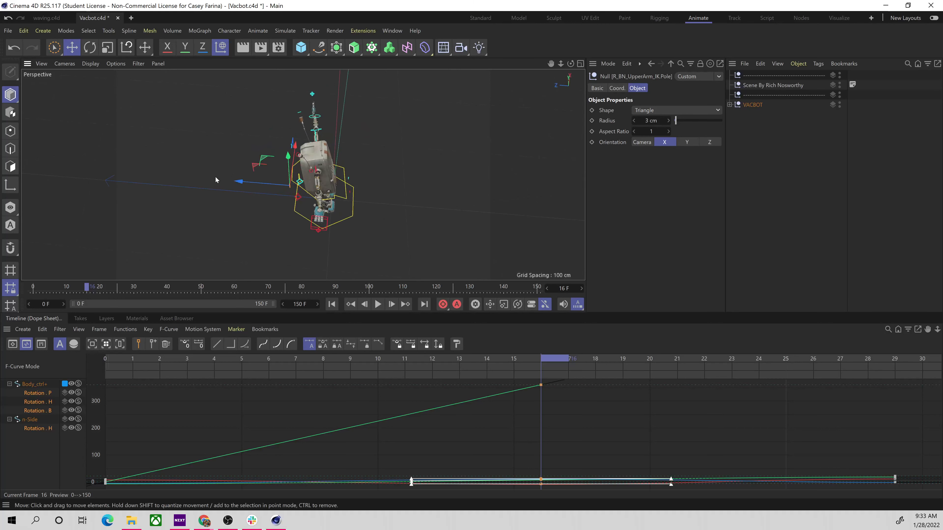
Step: Lower the robot's right IK hand control and bring it closer to the body so the arm bends
alt+drag(366, 192, 363, 168)
drag(290, 132, 285, 169)
alt+drag(378, 182, 385, 201)
drag(265, 208, 358, 227)
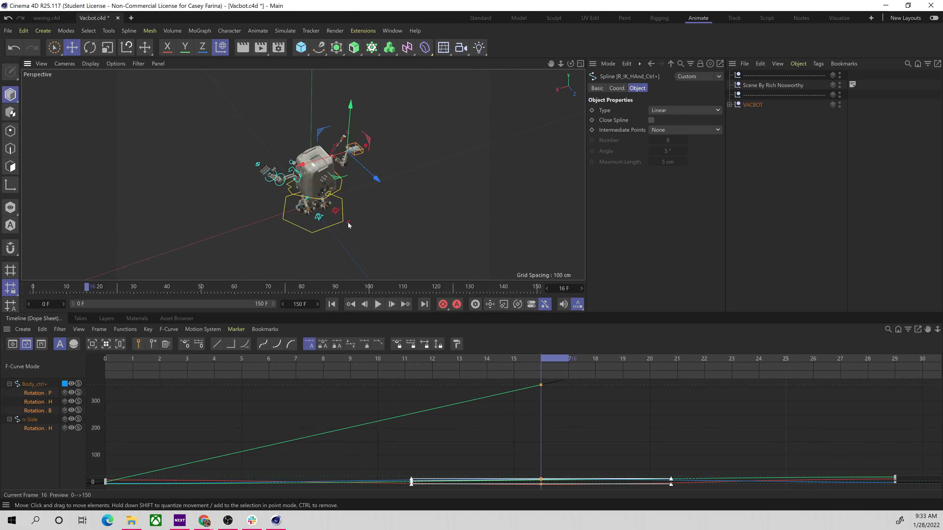
Step: Select the right upper-arm IK pole again, adjust its position to refine the elbow bend, and check the pose from several angles
click(349, 224)
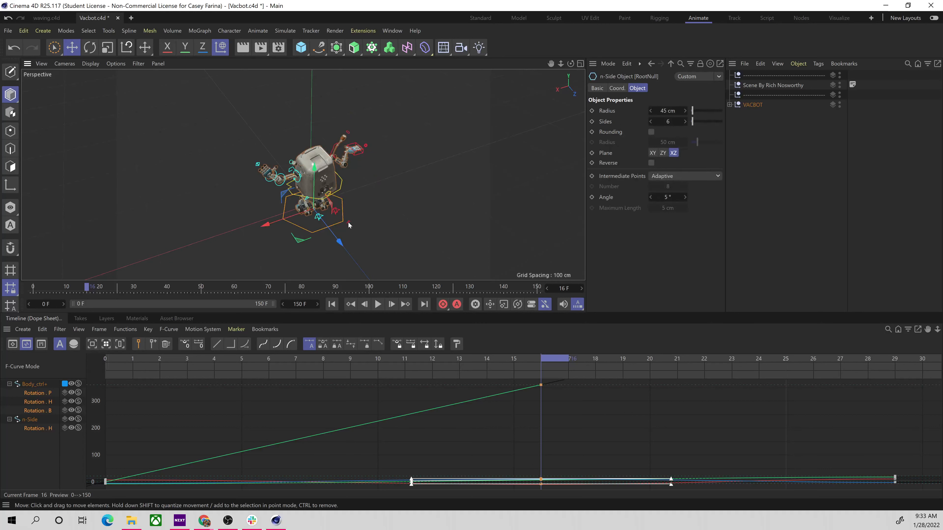
drag(349, 222, 362, 194)
drag(368, 149, 366, 209)
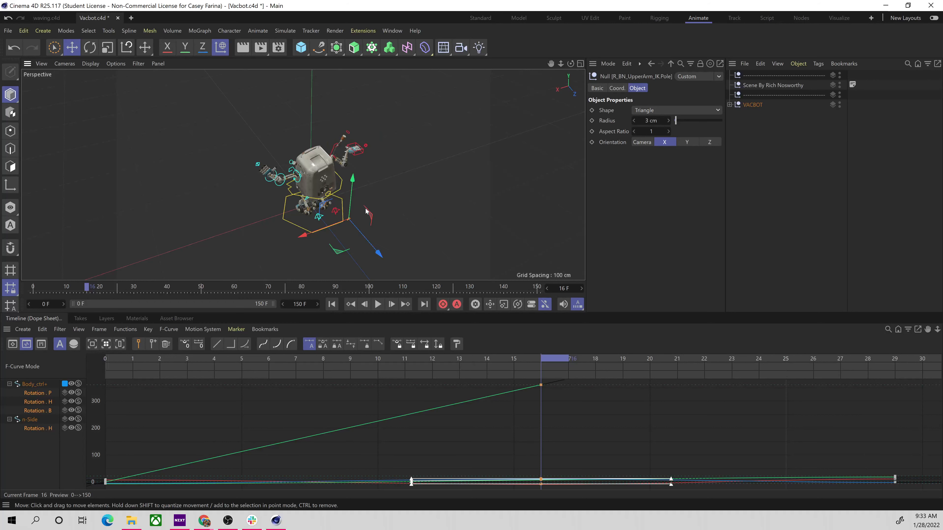
alt+drag(408, 181, 483, 140)
alt+drag(394, 173, 366, 184)
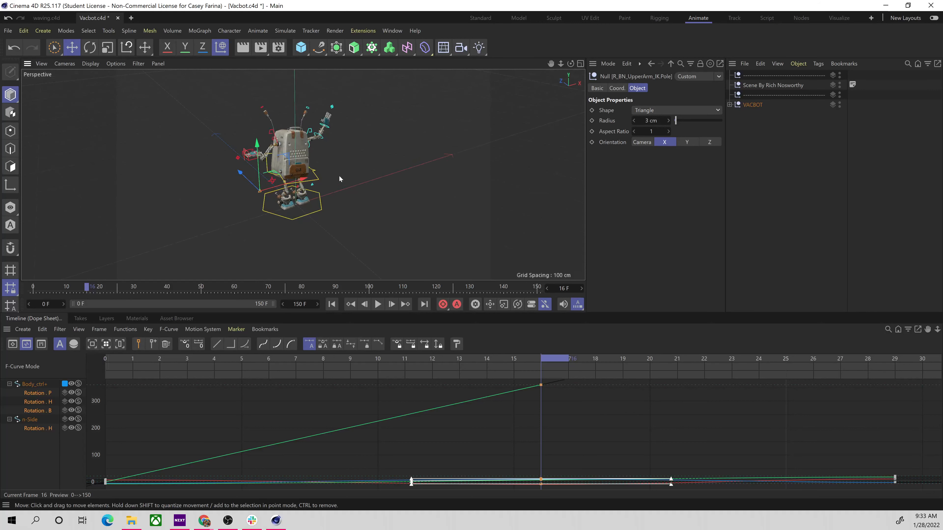
alt+drag(409, 211, 359, 178)
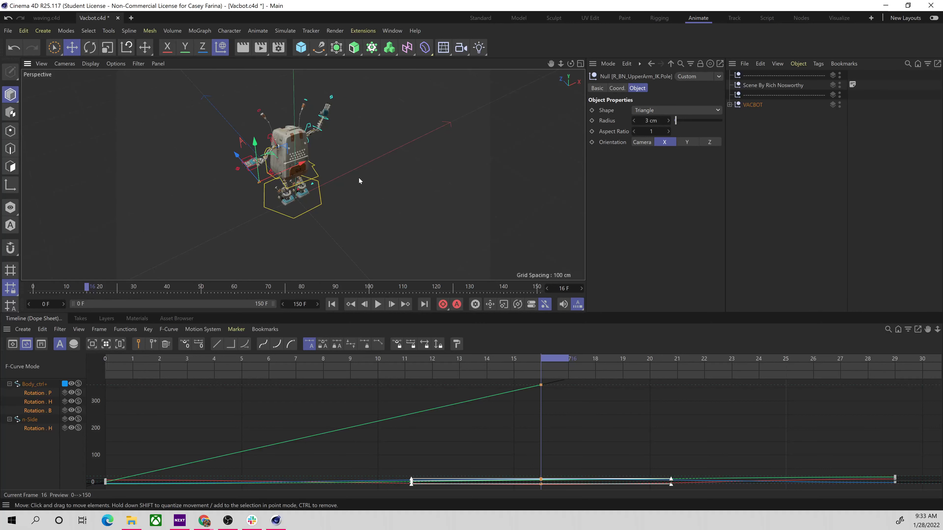